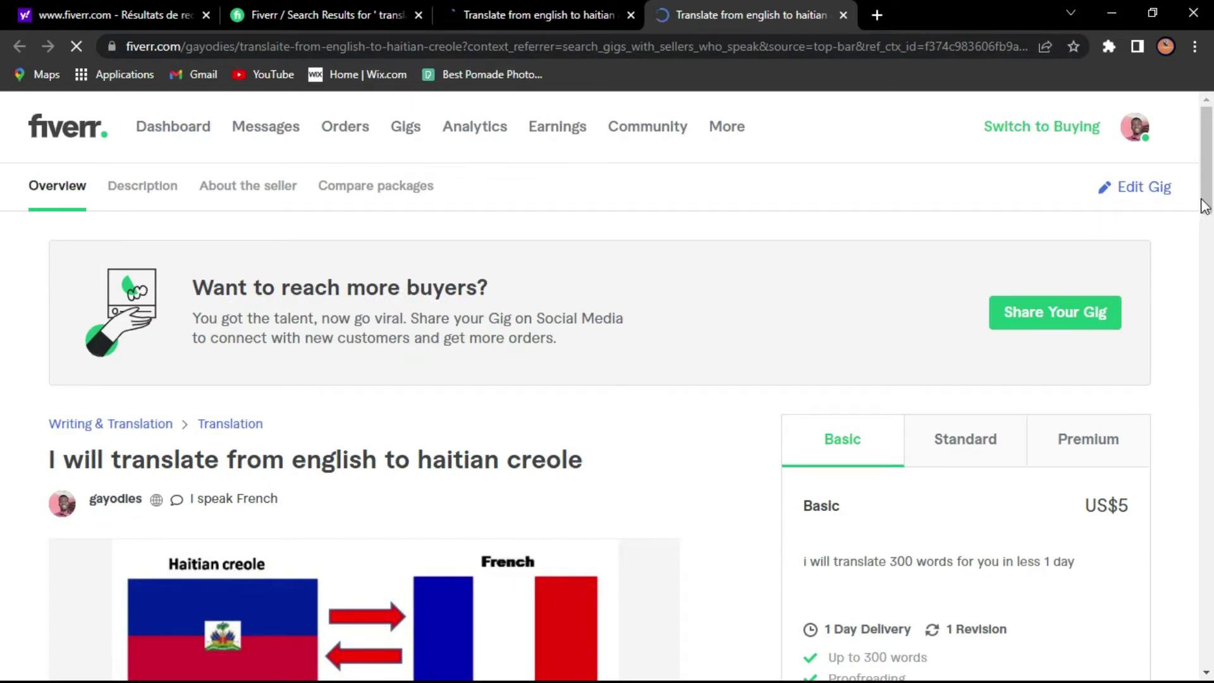
# Look over the English to Haitian Creole translation gig's page and open the gig for editing.
pyautogui.scroll(-8, 1207, 204)
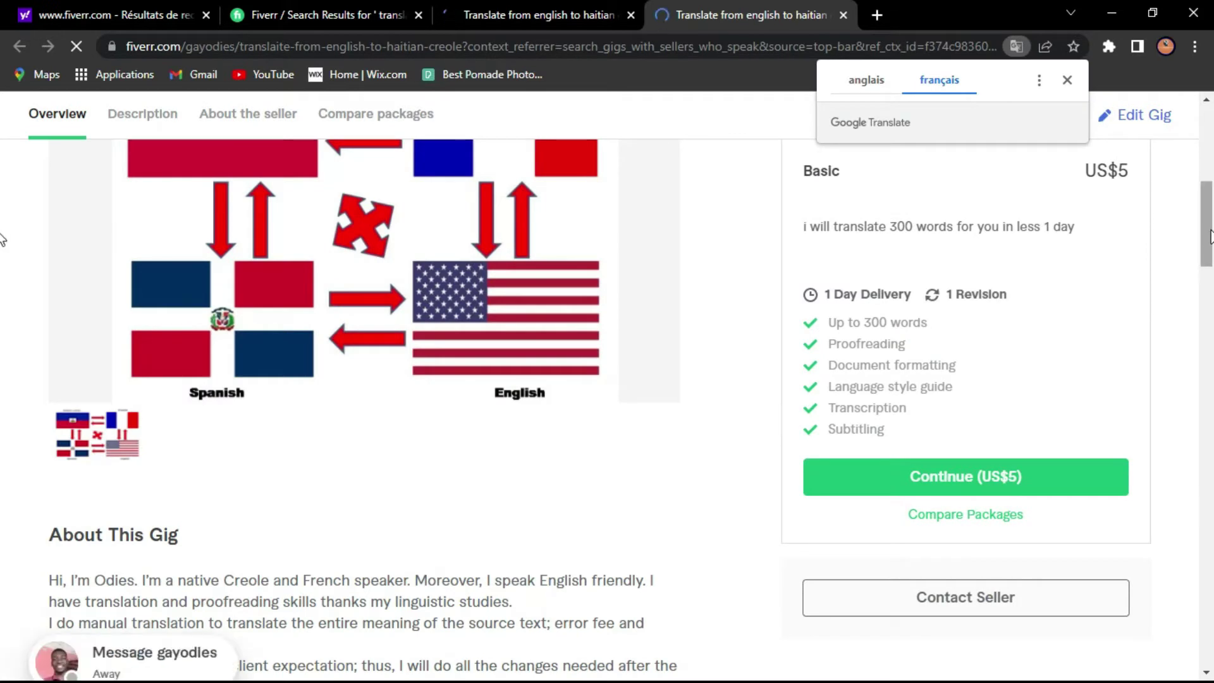
pyautogui.click(1207, 235)
pyautogui.moveTo(1207, 235); pyautogui.dragTo(1195, 265)
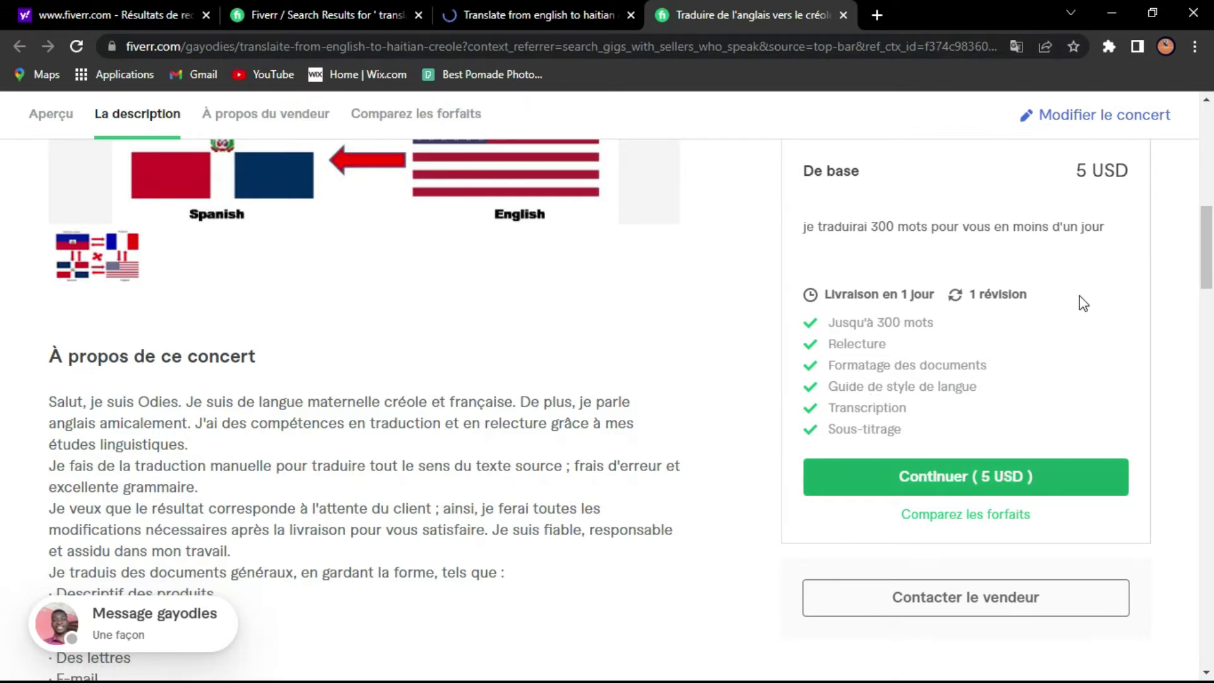
pyautogui.moveTo(1209, 268); pyautogui.dragTo(1169, 143)
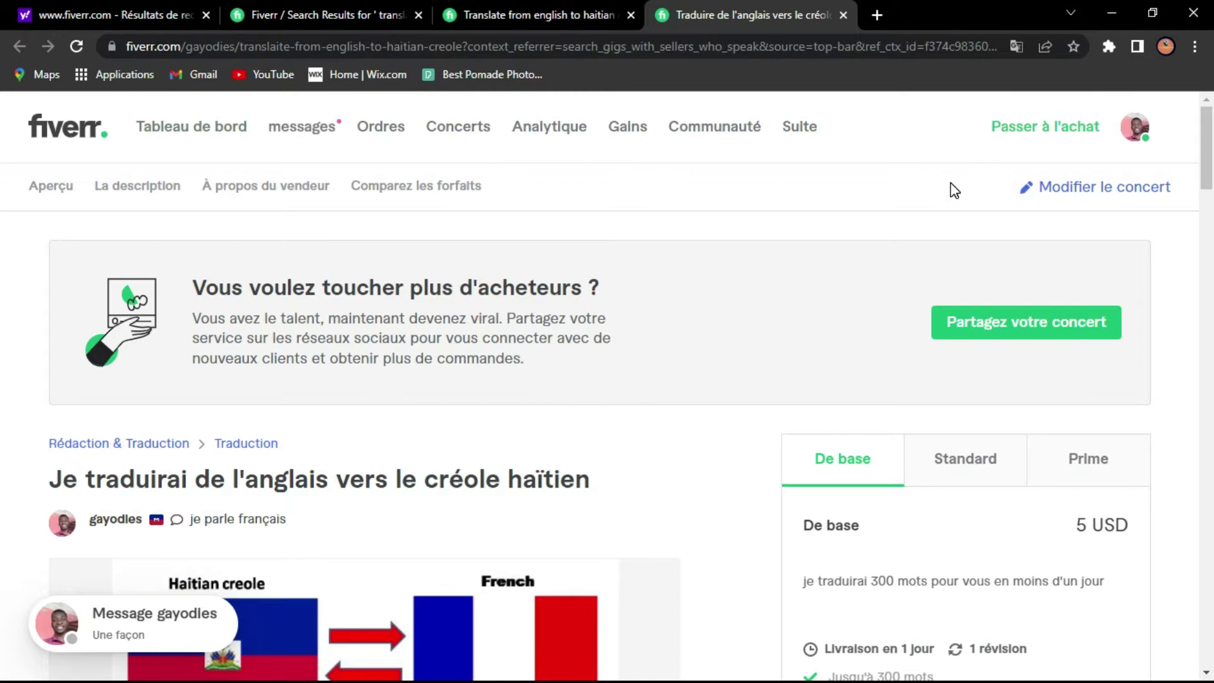
pyautogui.scroll(-2, 951, 183)
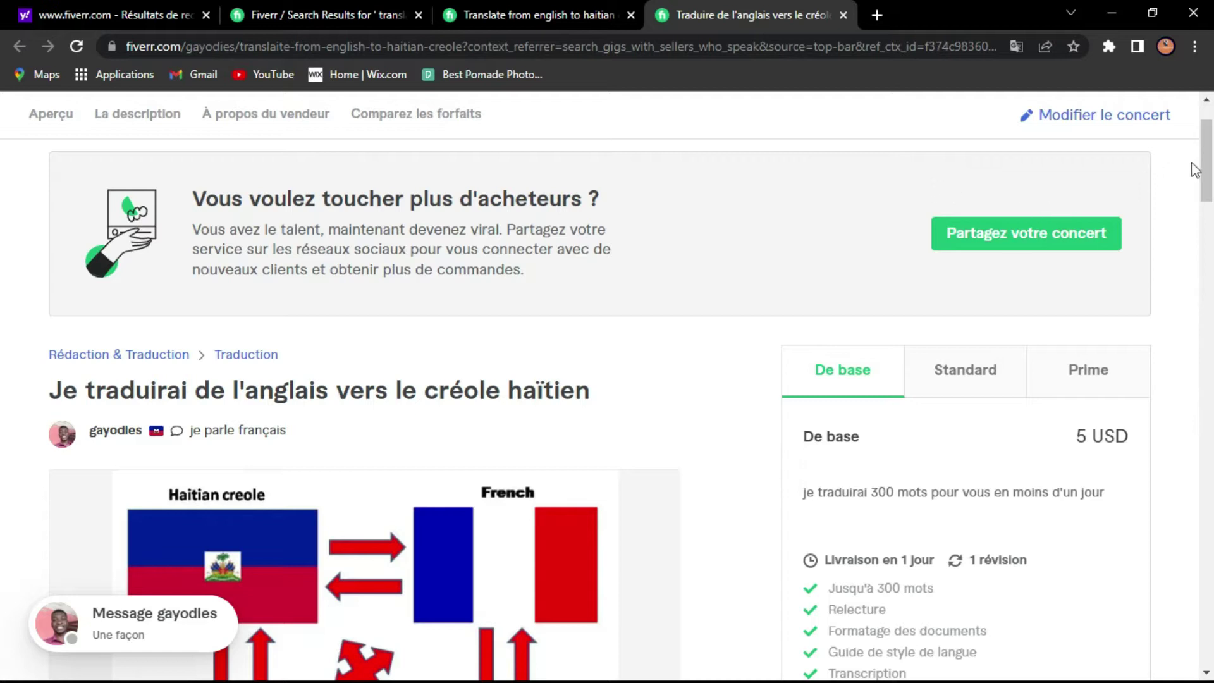
pyautogui.click(1206, 179)
pyautogui.moveTo(1208, 179); pyautogui.dragTo(1206, 147)
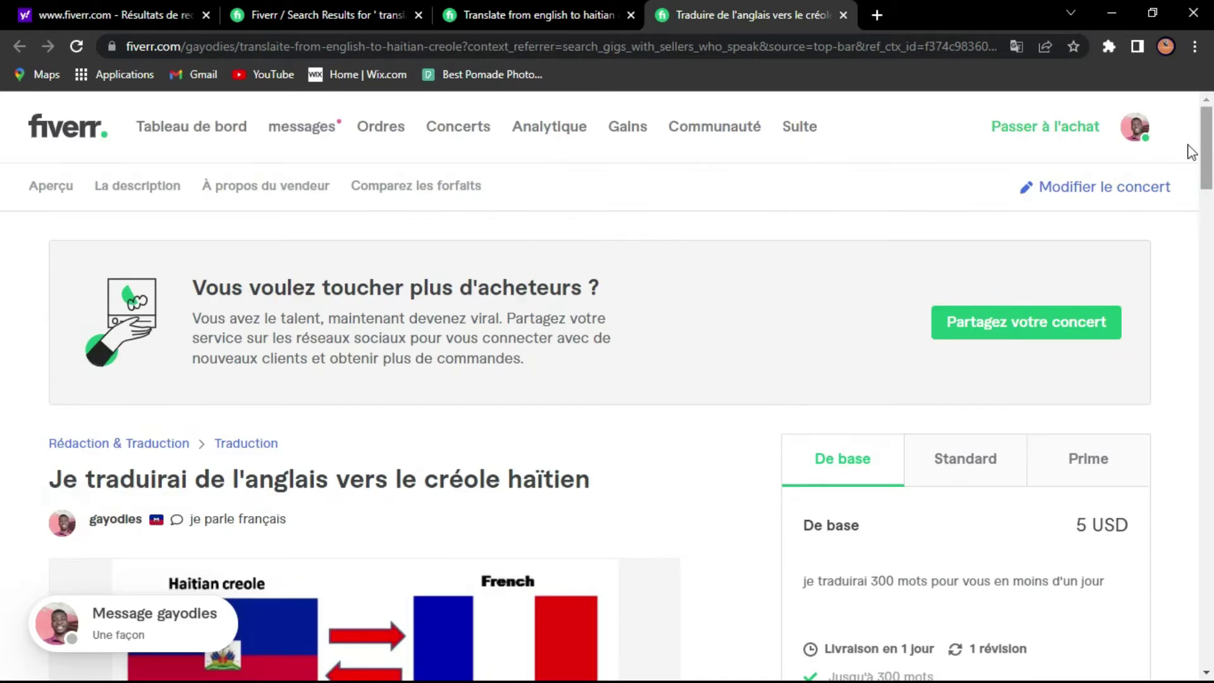
pyautogui.click(1111, 200)
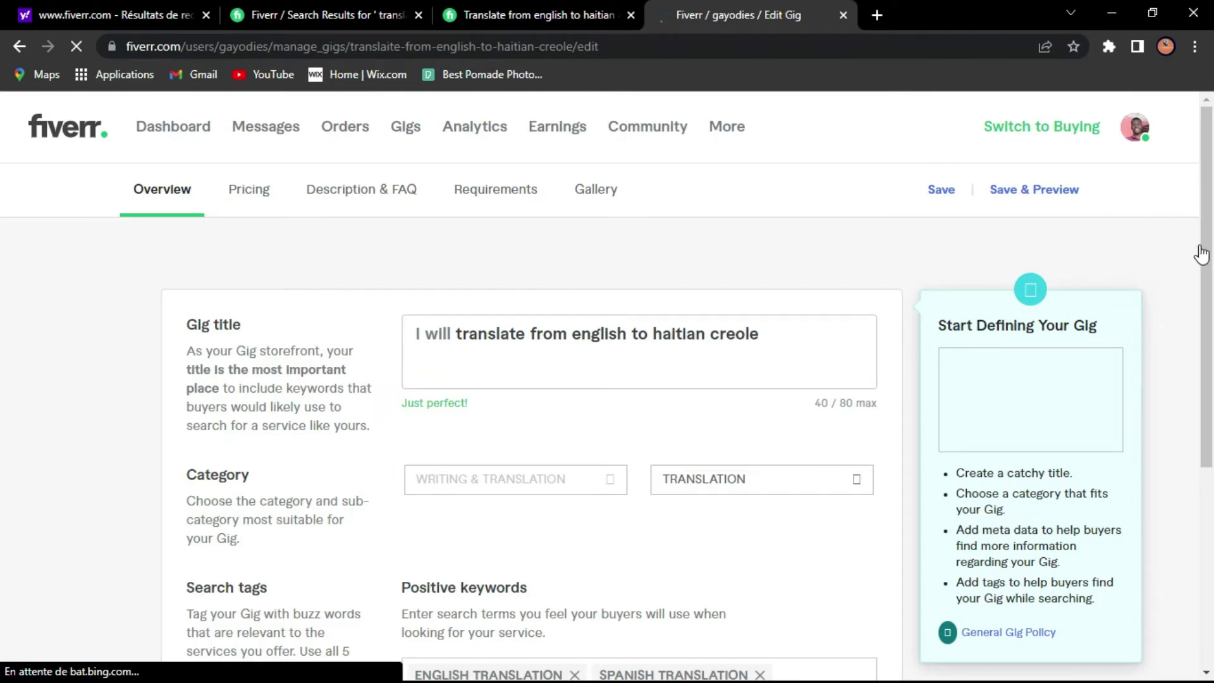
# Examine the gig's title, category, language metadata and search tags in its overview settings.
pyautogui.scroll(-3, 3, 267)
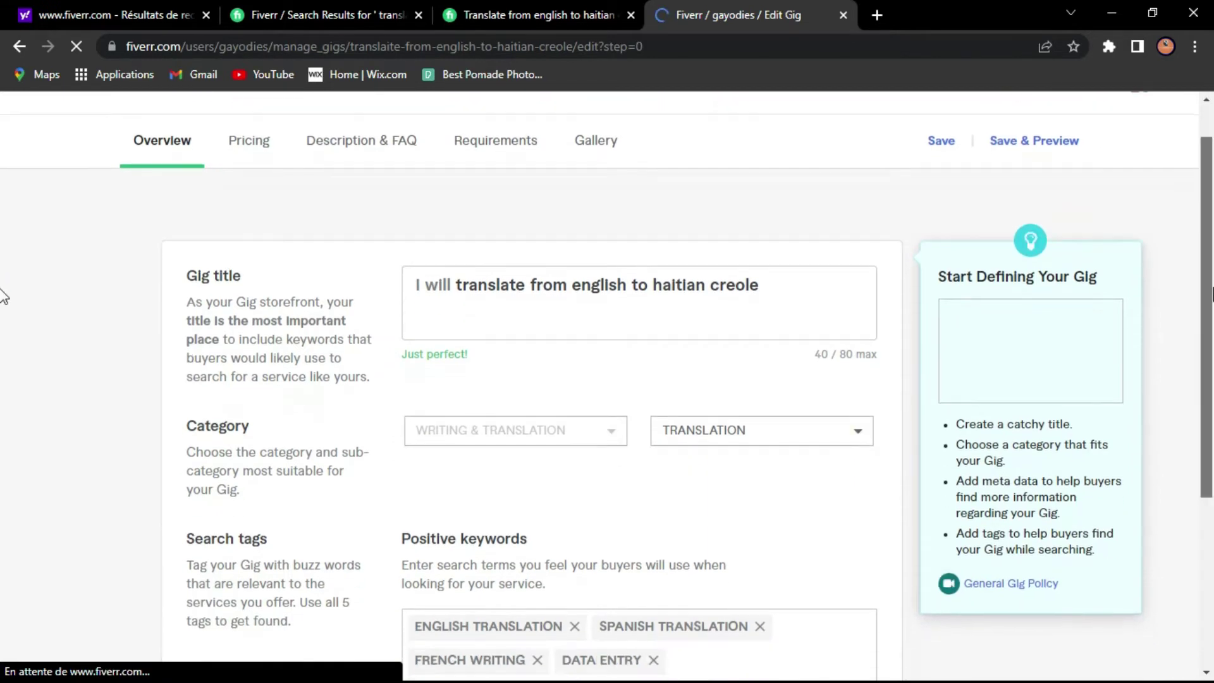
pyautogui.scroll(-2, 3, 384)
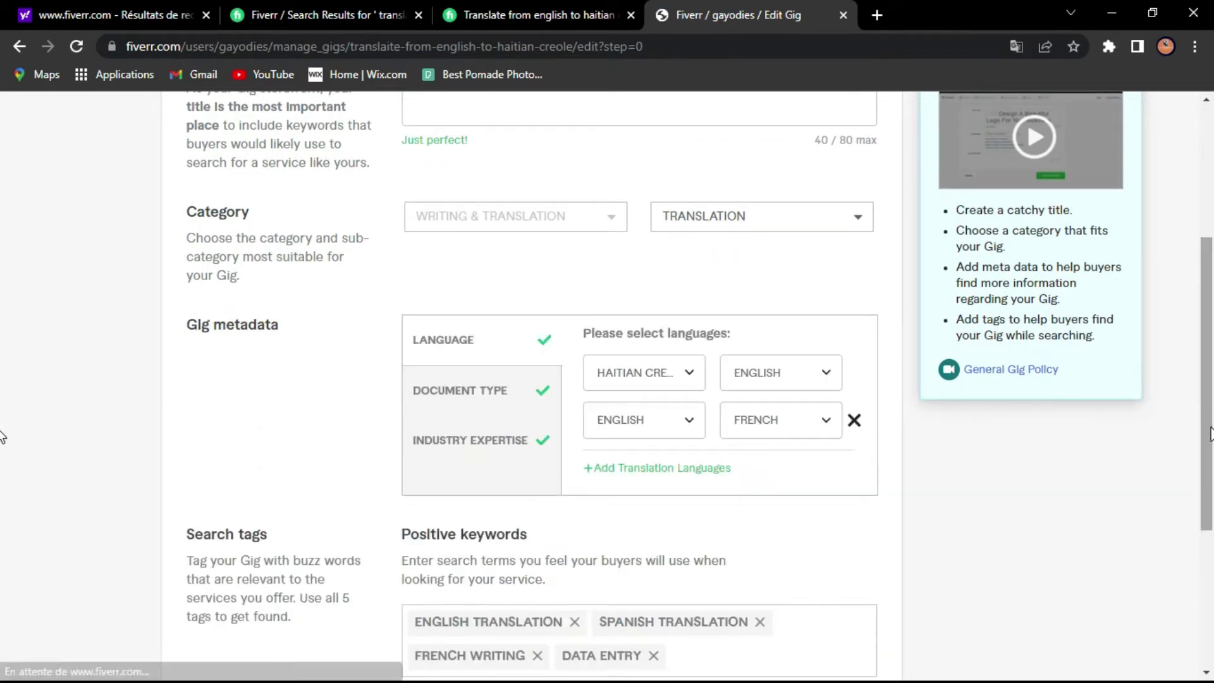
pyautogui.moveTo(1204, 426); pyautogui.dragTo(1158, 279)
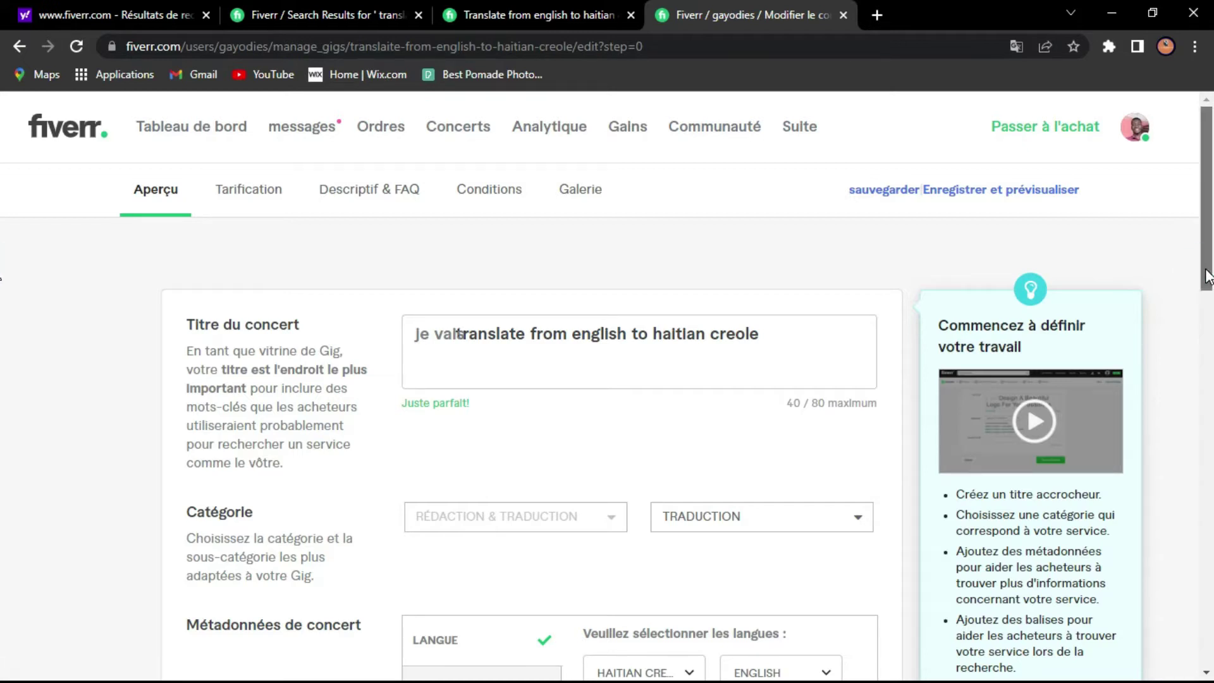
pyautogui.scroll(-2, 1207, 276)
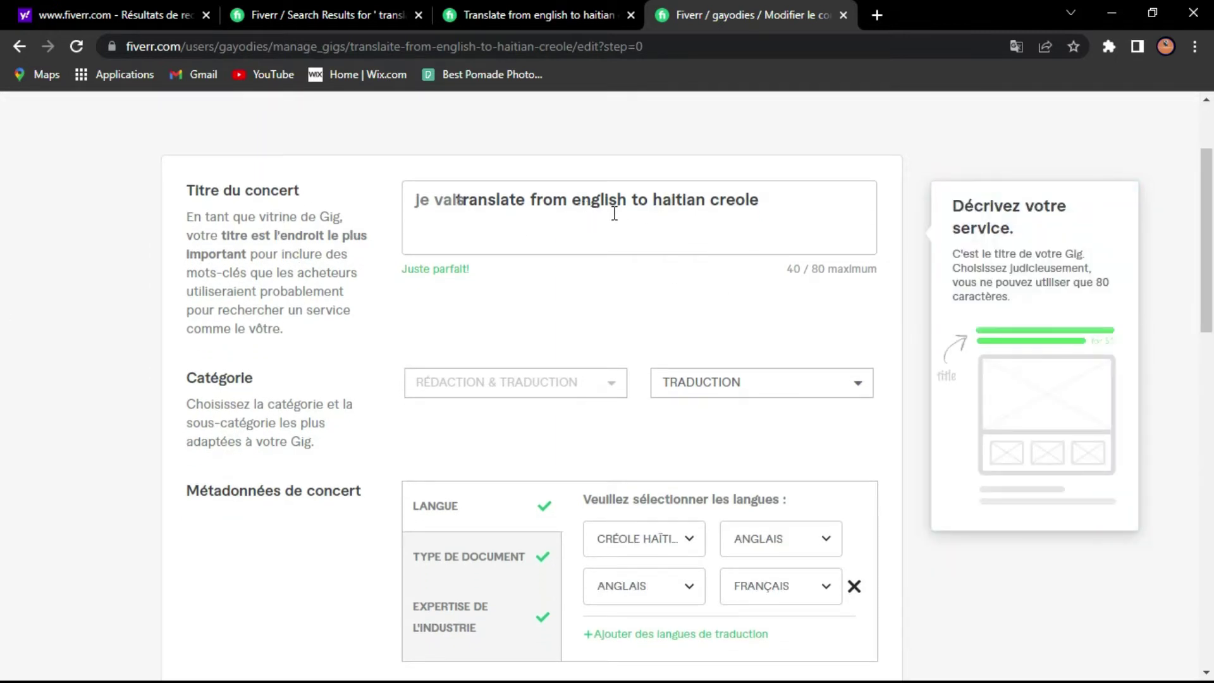
pyautogui.moveTo(559, 392)
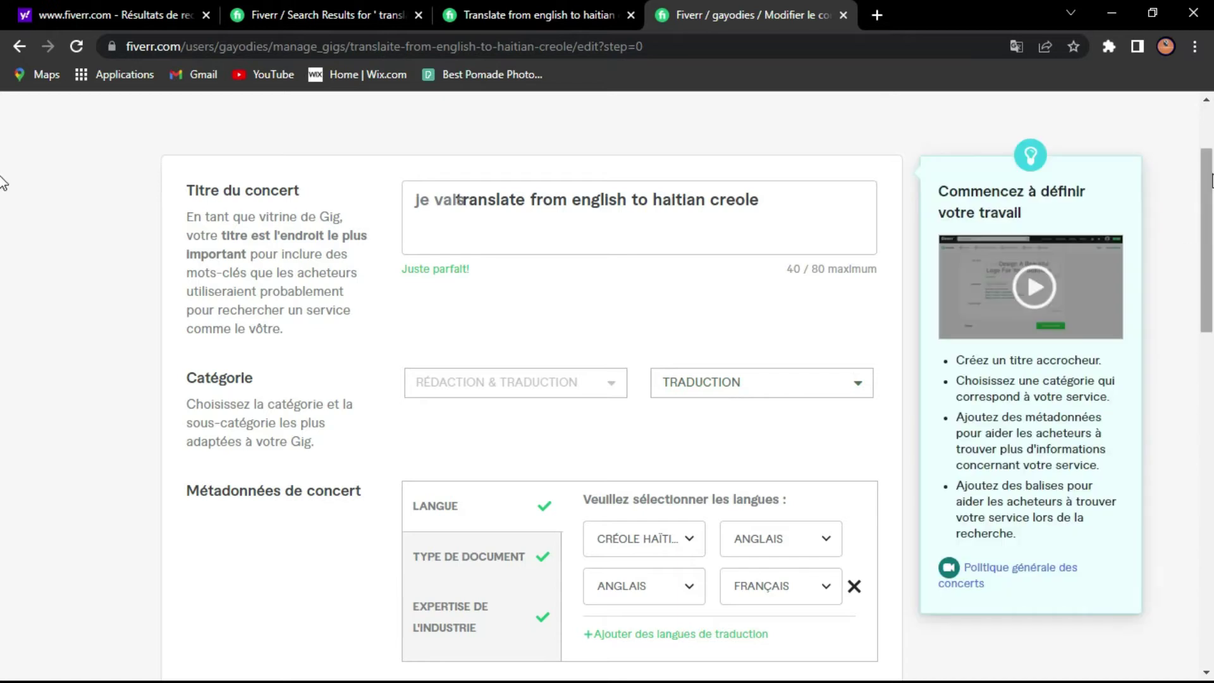
pyautogui.moveTo(1207, 185); pyautogui.dragTo(1208, 287)
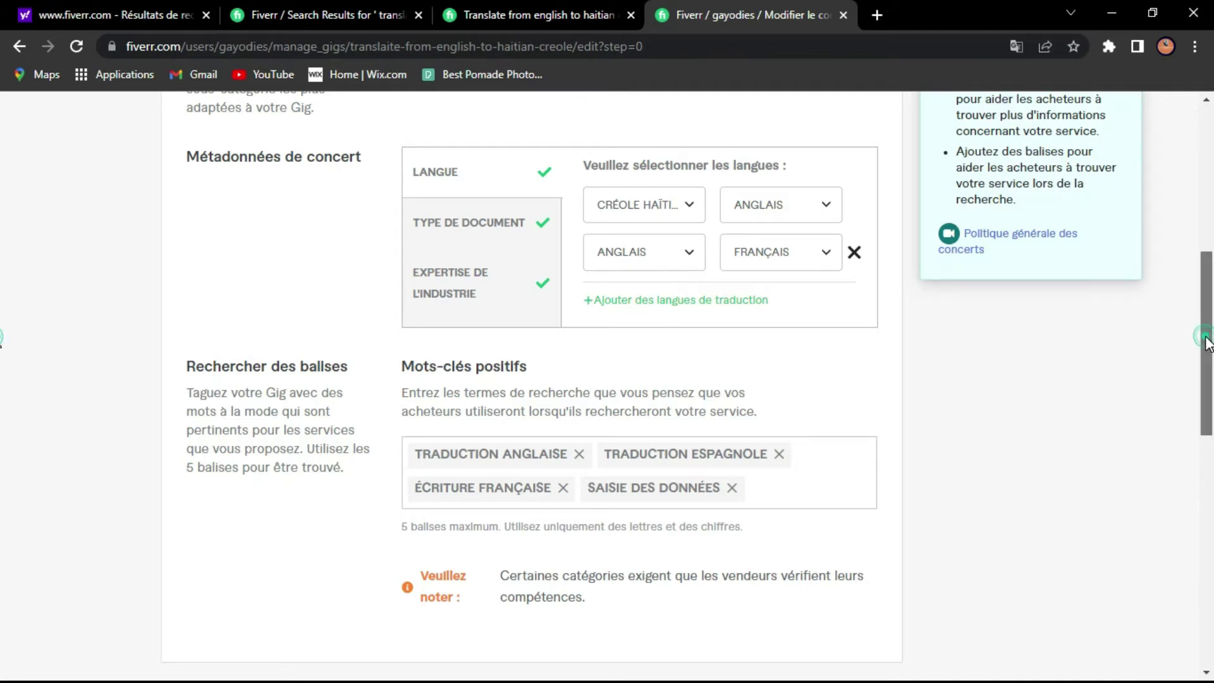
pyautogui.scroll(-1, 1207, 348)
pyautogui.moveTo(1207, 353); pyautogui.dragTo(1211, 417)
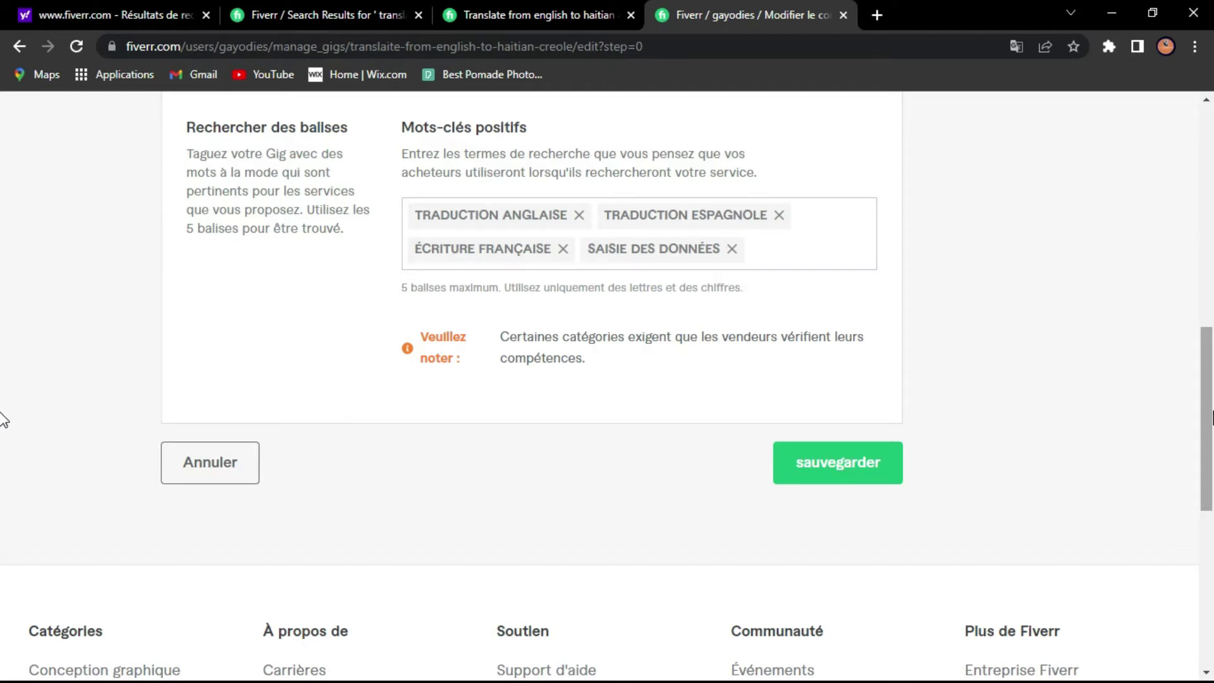
pyautogui.moveTo(756, 279)
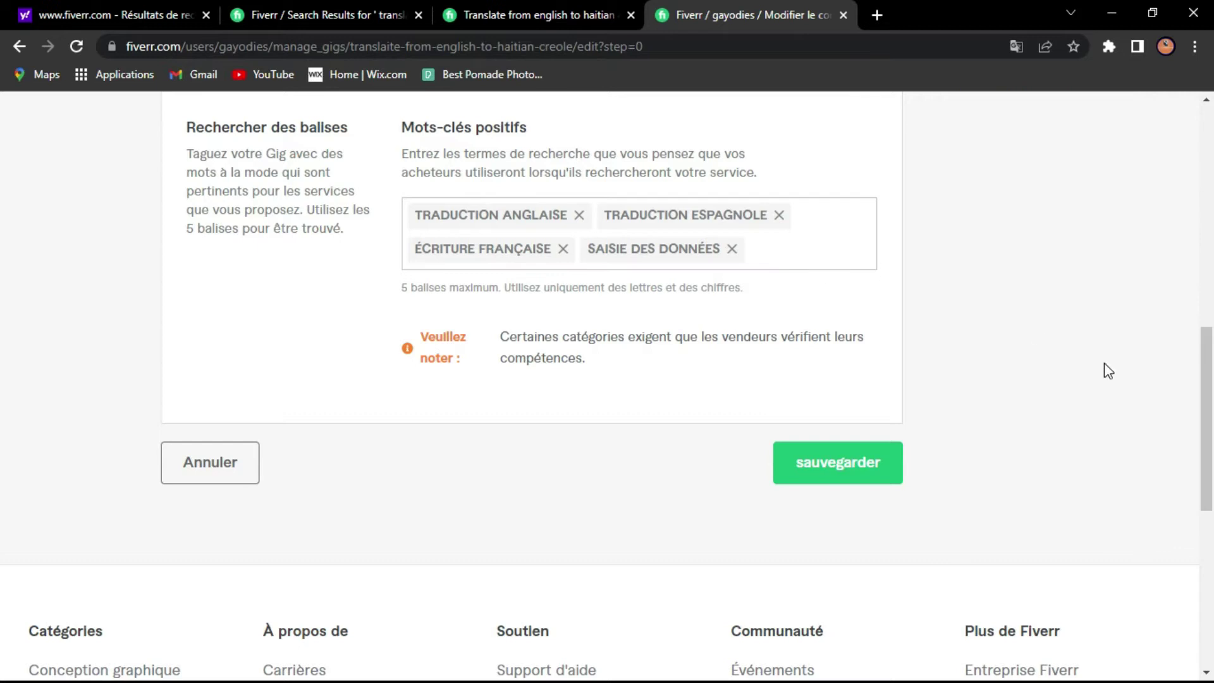
pyautogui.click(1208, 405)
pyautogui.moveTo(1208, 404); pyautogui.dragTo(1168, 355)
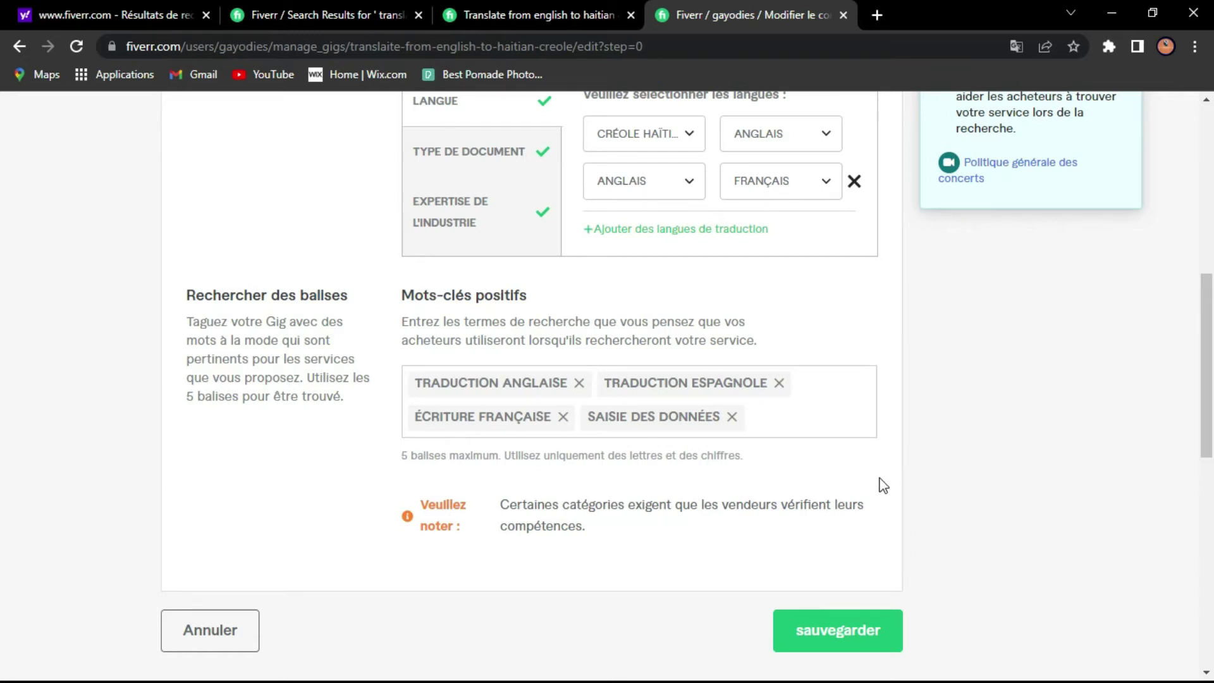
# Save the gig's overview settings.
pyautogui.moveTo(813, 425)
pyautogui.click(827, 648)
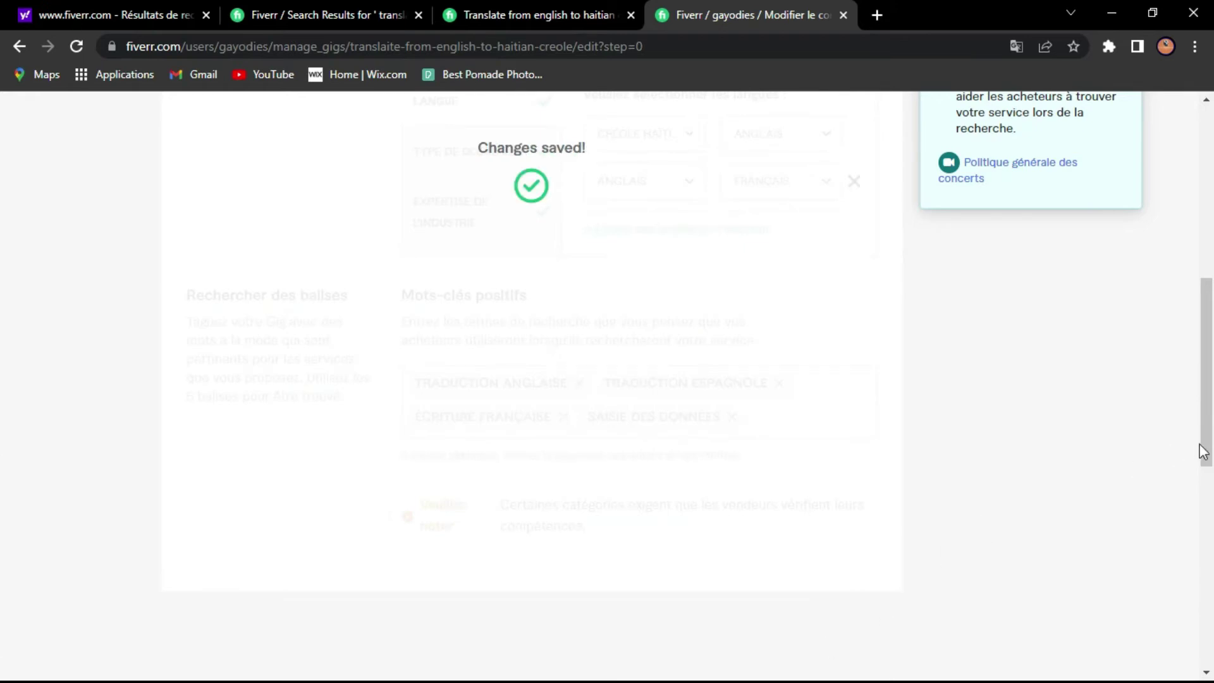
pyautogui.moveTo(1205, 447); pyautogui.dragTo(1196, 308)
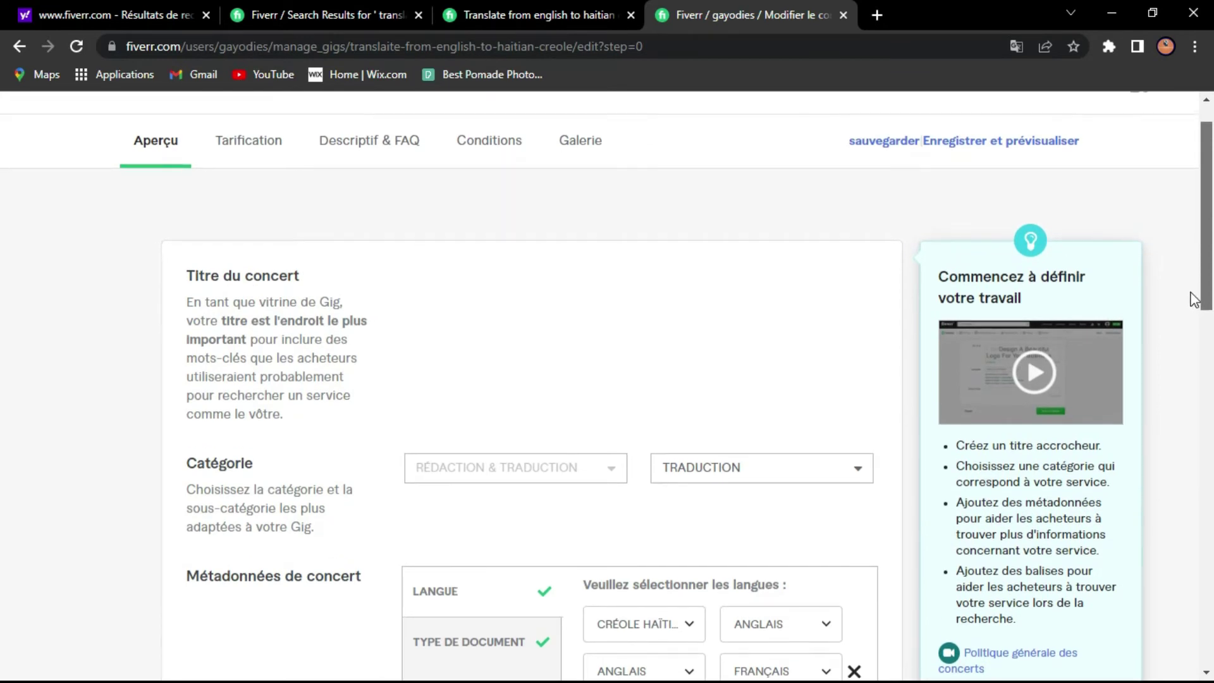
pyautogui.scroll(-3, 1197, 303)
pyautogui.scroll(5, 1195, 214)
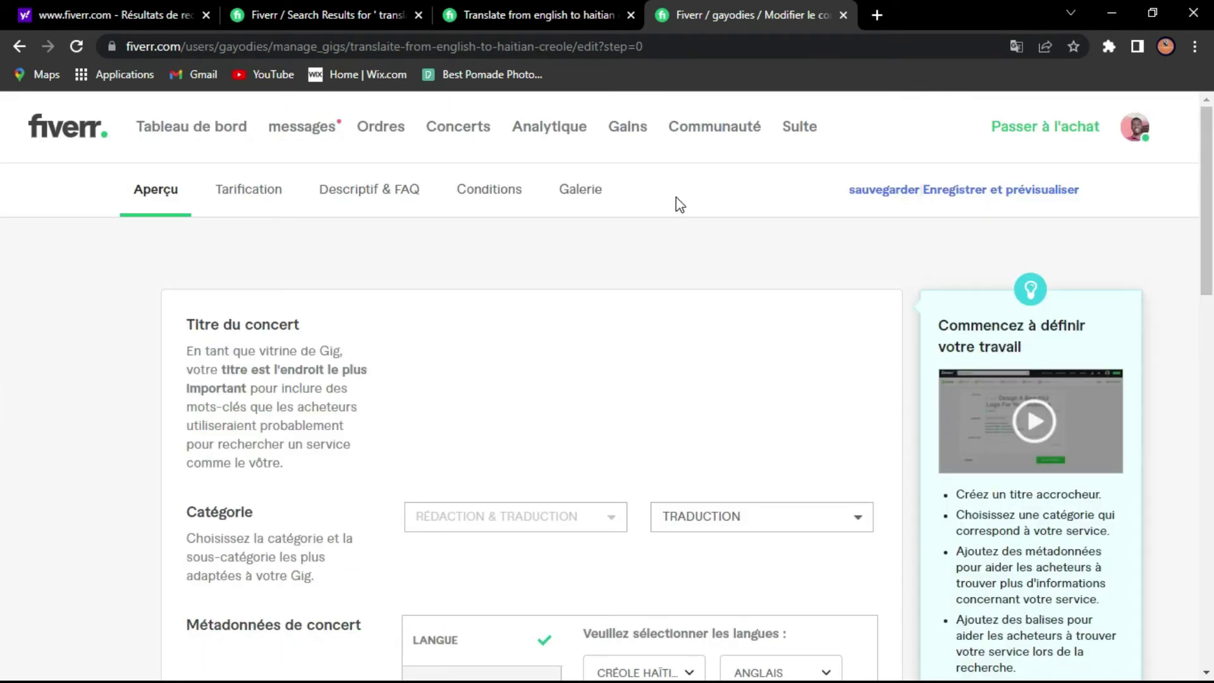
# Open the gig's pricing settings and examine the three packages, their included features and prices, and the extra services.
pyautogui.click(252, 194)
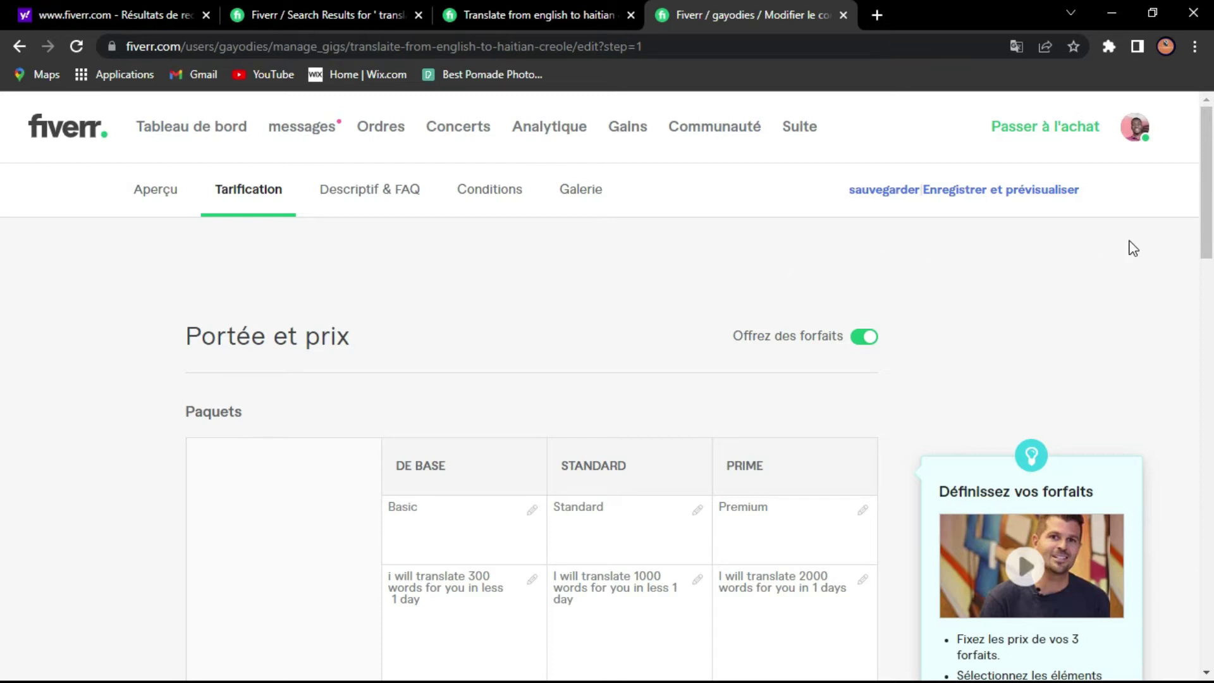
pyautogui.moveTo(1206, 221); pyautogui.dragTo(1211, 302)
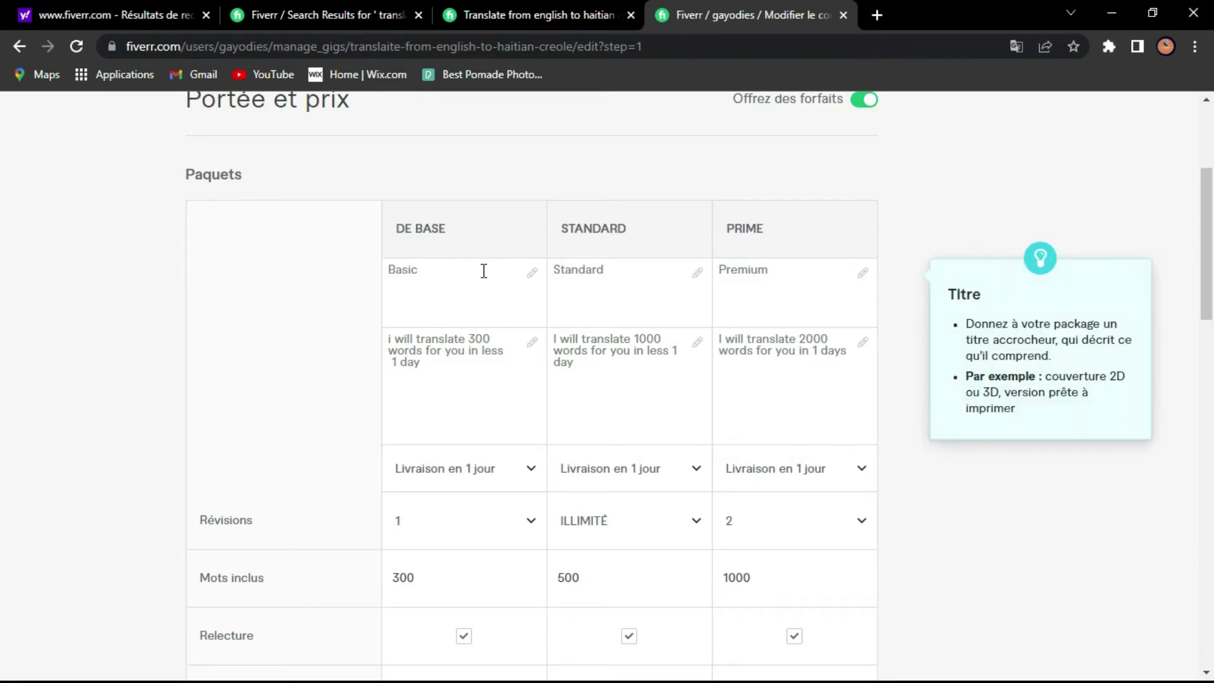
pyautogui.moveTo(447, 352)
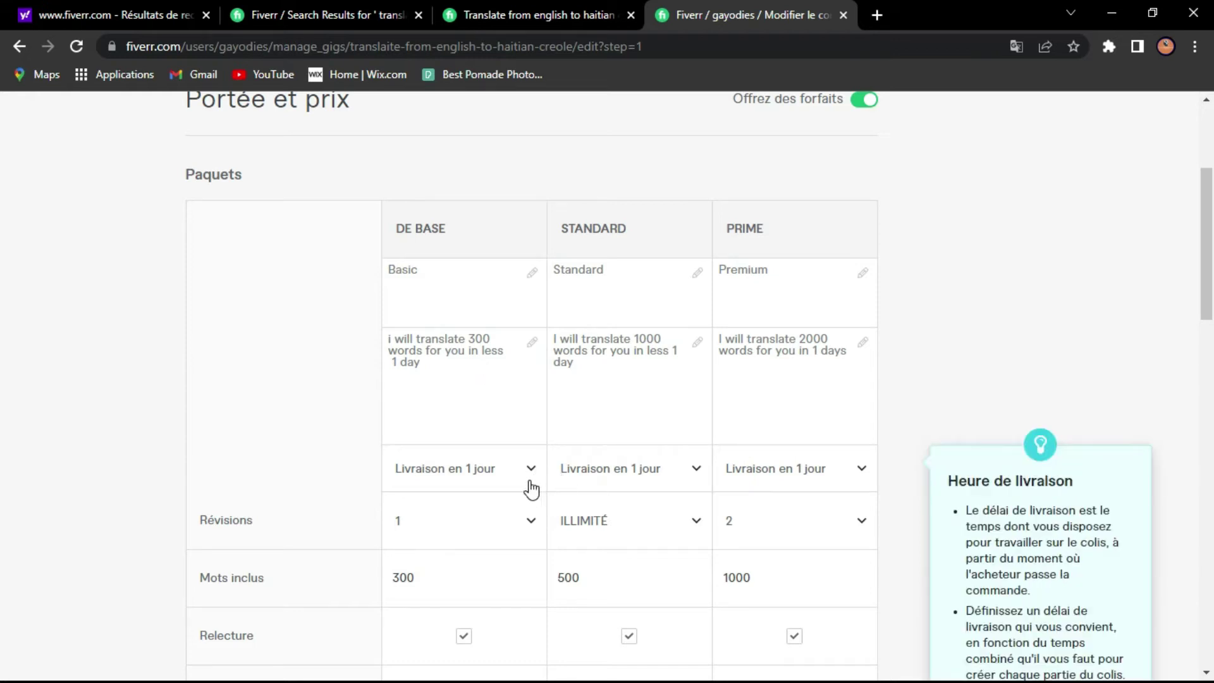
pyautogui.moveTo(525, 511)
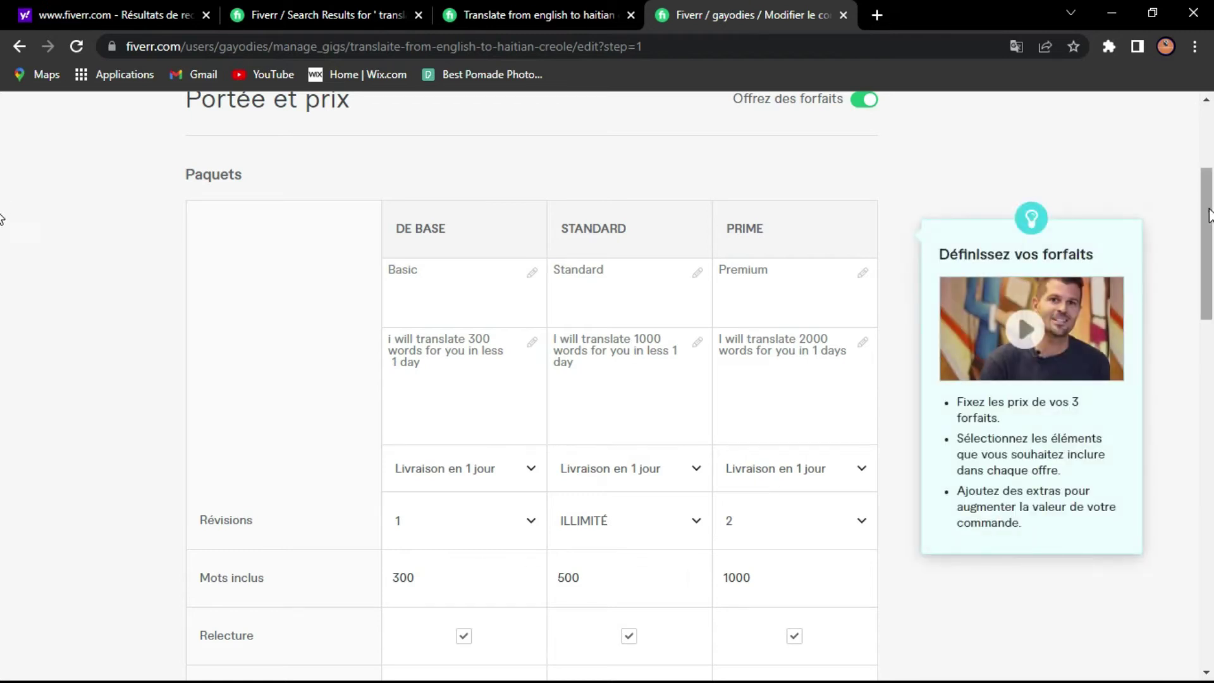
pyautogui.scroll(-3, 3, 261)
pyautogui.scroll(-4, 3, 265)
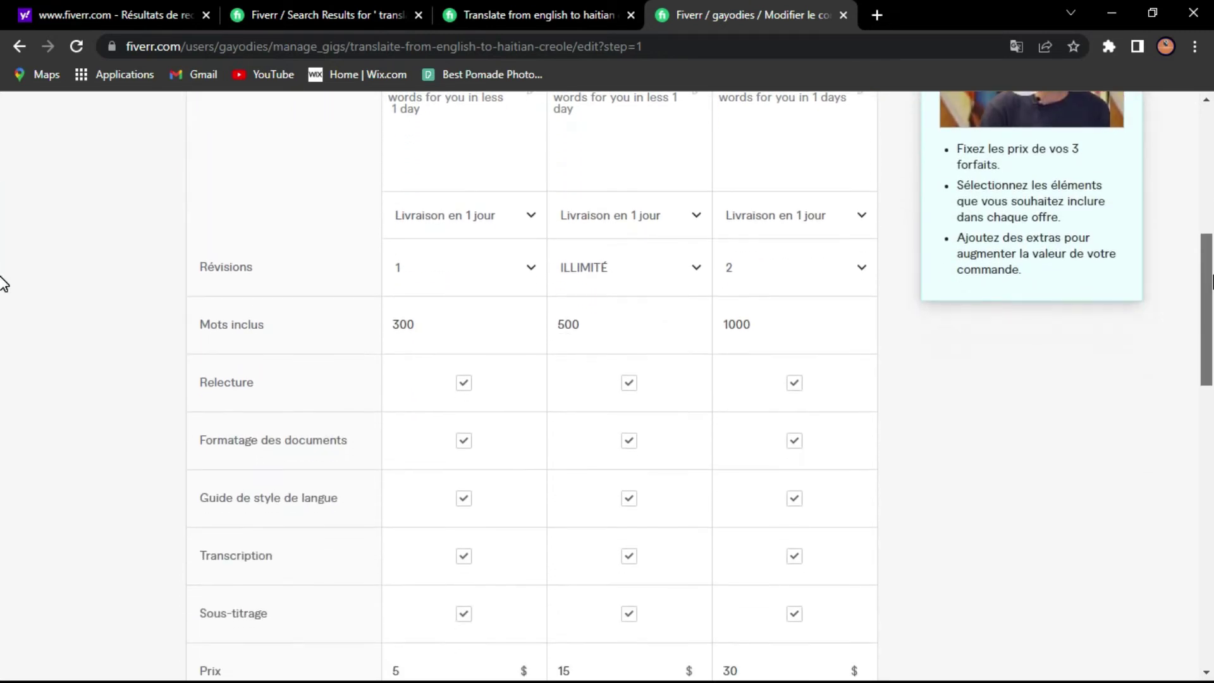
pyautogui.scroll(-1, 3, 322)
pyautogui.scroll(1, 4, 321)
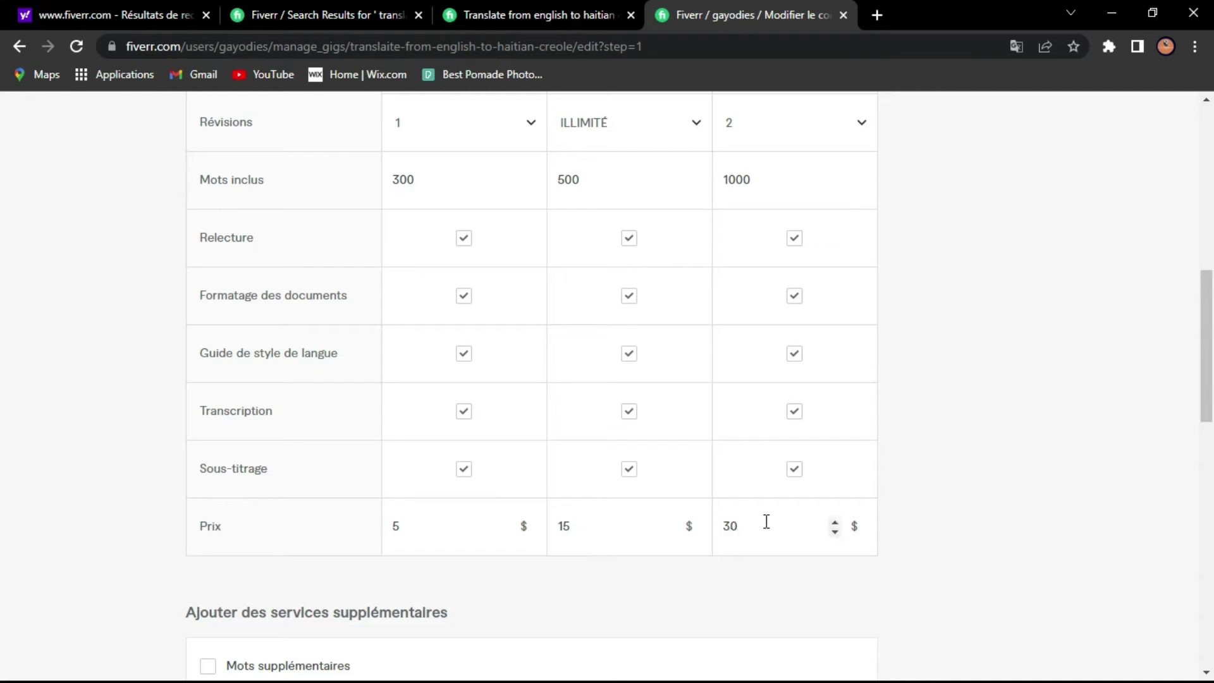
pyautogui.moveTo(1207, 373); pyautogui.dragTo(1200, 240)
pyautogui.scroll(-3, 3, 279)
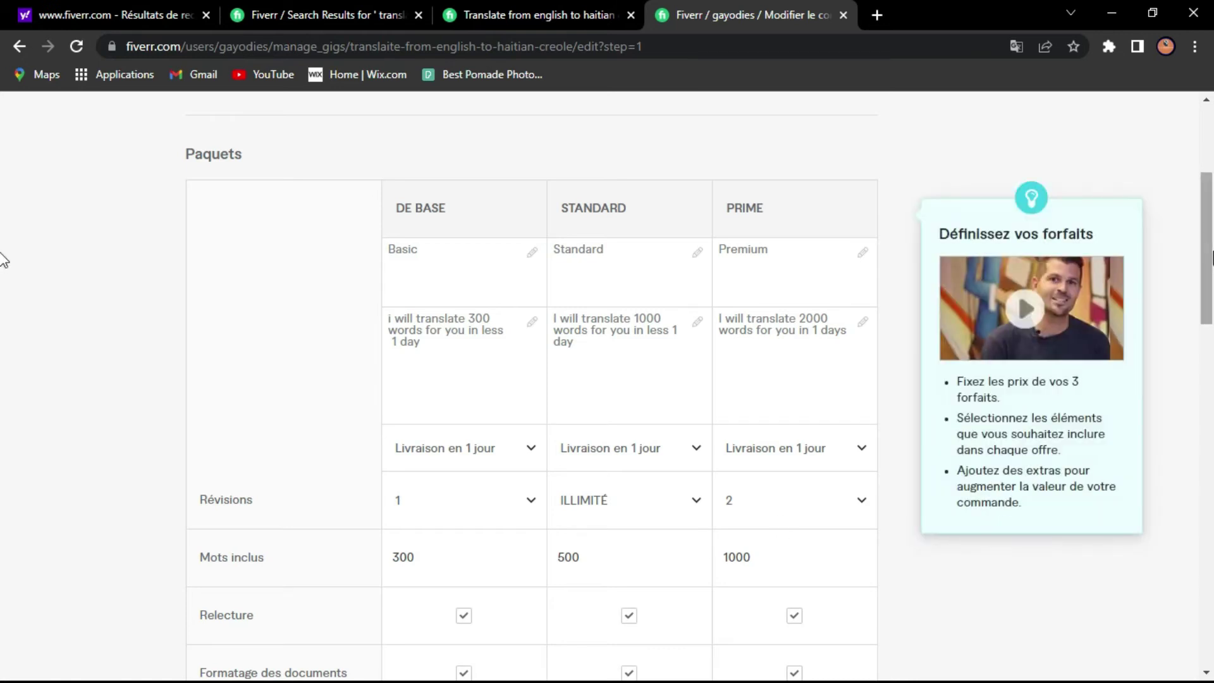
pyautogui.scroll(-10, 2, 266)
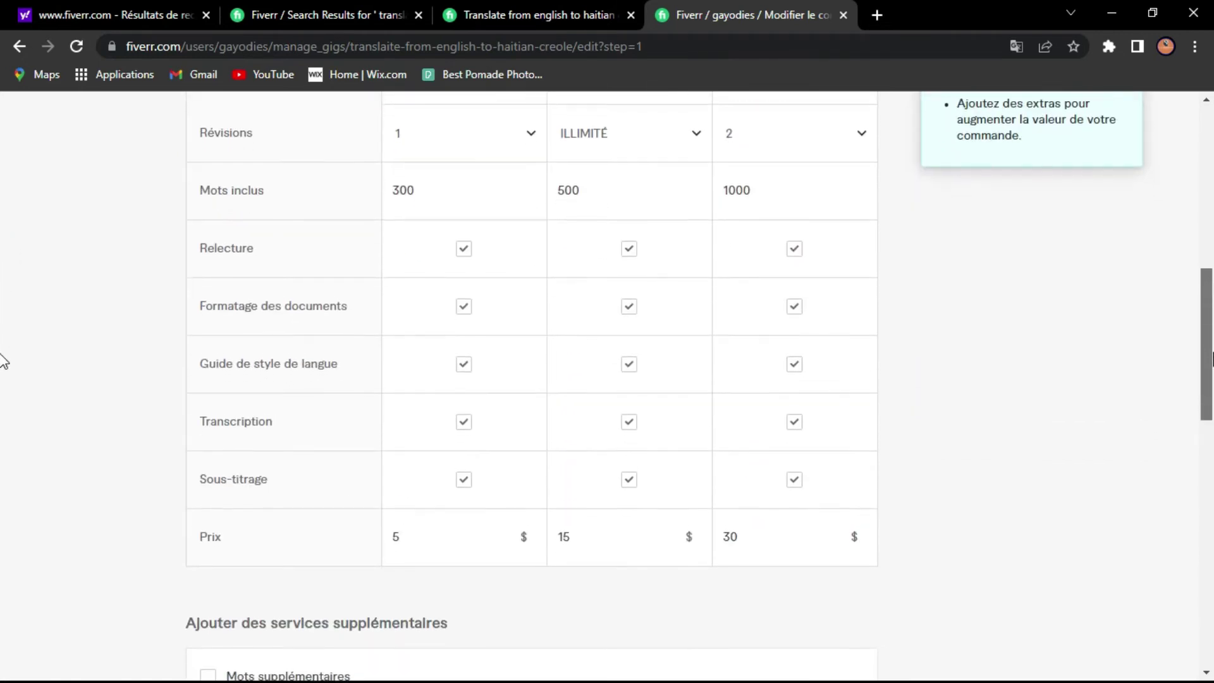
pyautogui.scroll(-2, 1, 436)
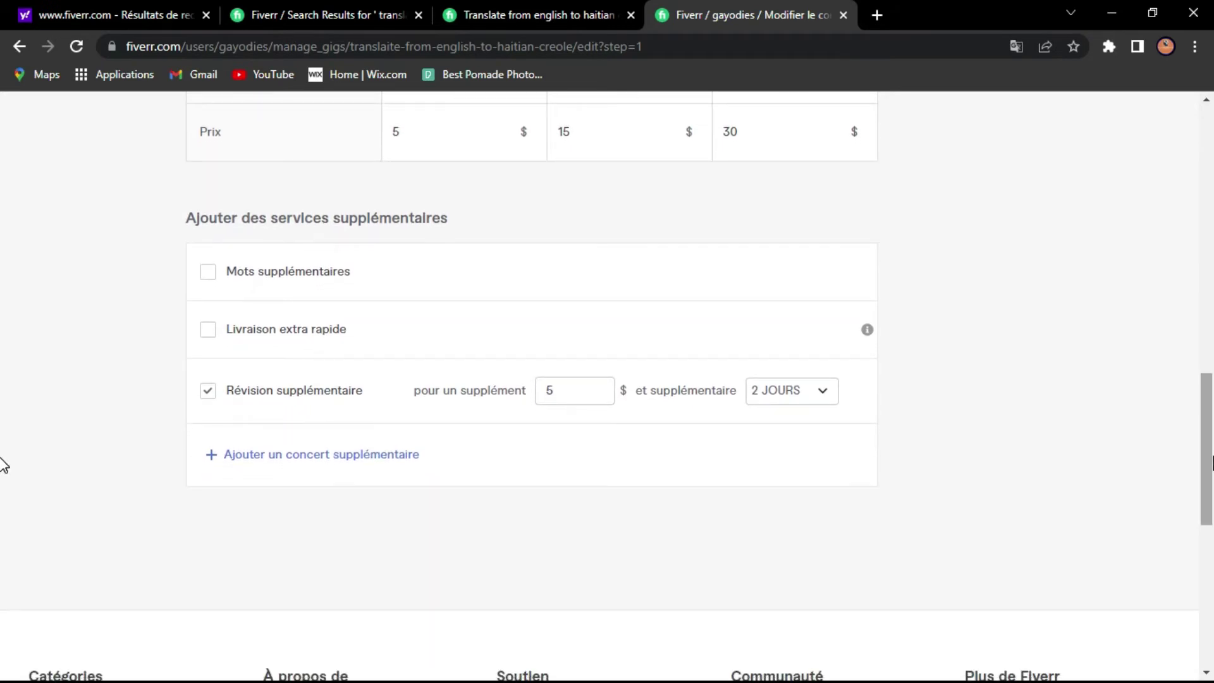
pyautogui.moveTo(452, 265)
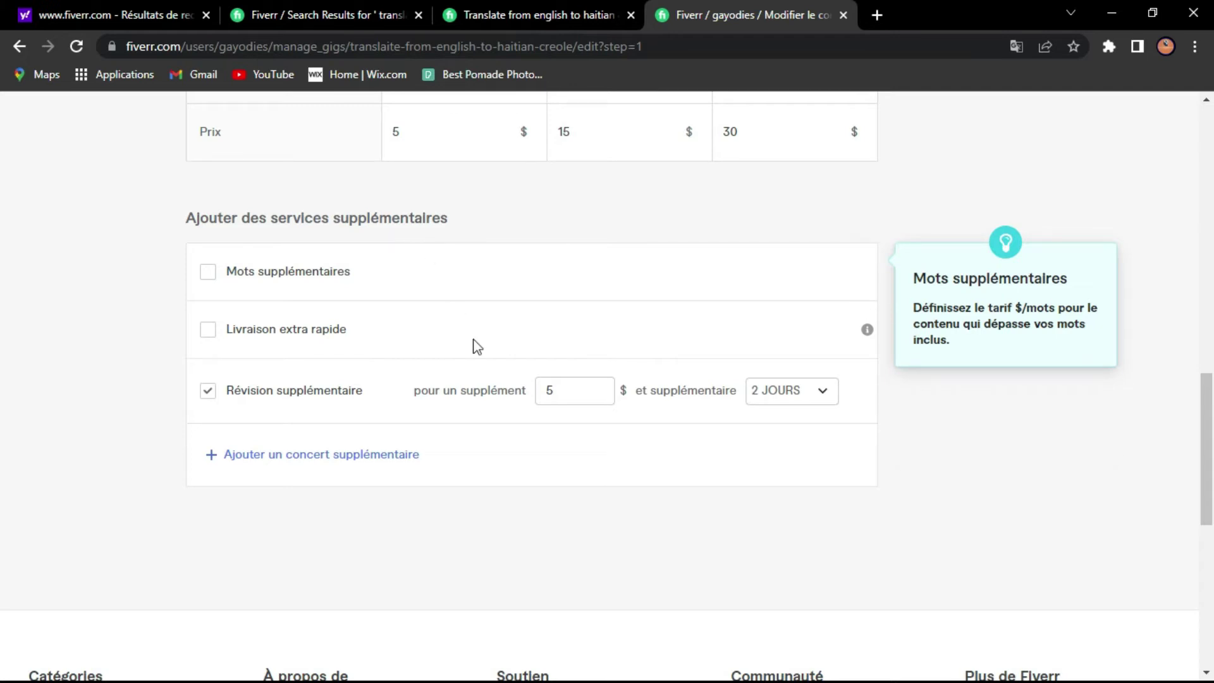
pyautogui.moveTo(539, 377)
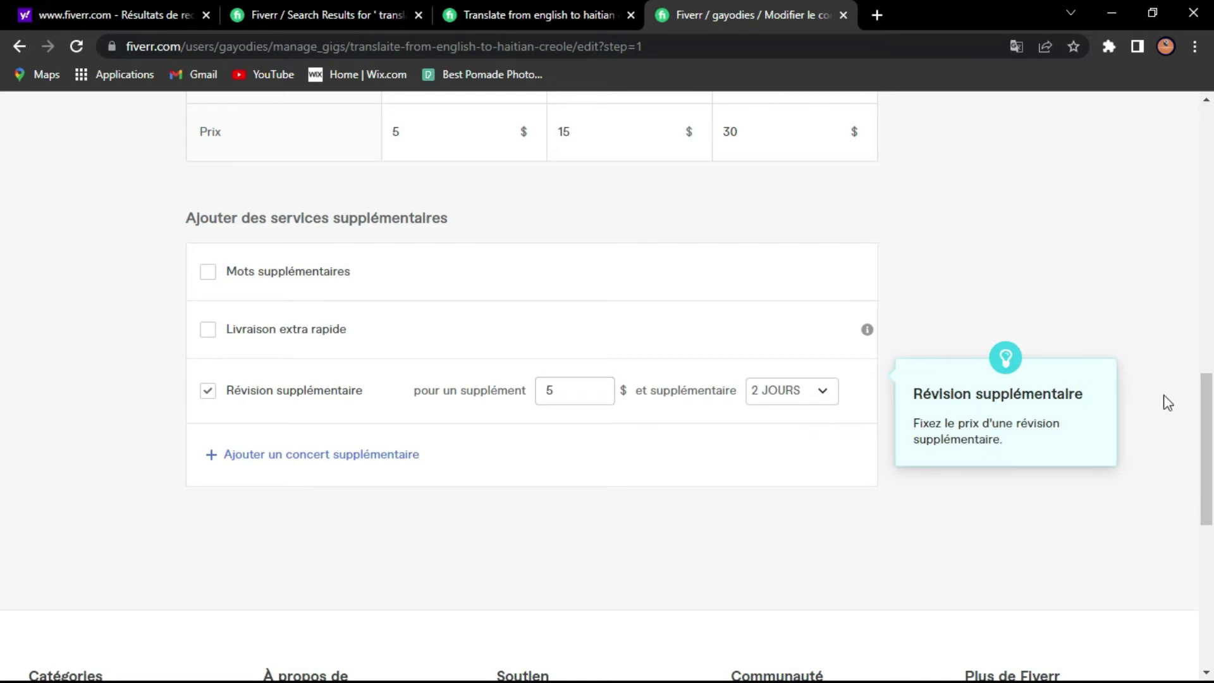
# Open the gig's description and FAQ settings, going back through the pricing settings to reload them.
pyautogui.click(1206, 433)
pyautogui.moveTo(1207, 436); pyautogui.dragTo(1147, 157)
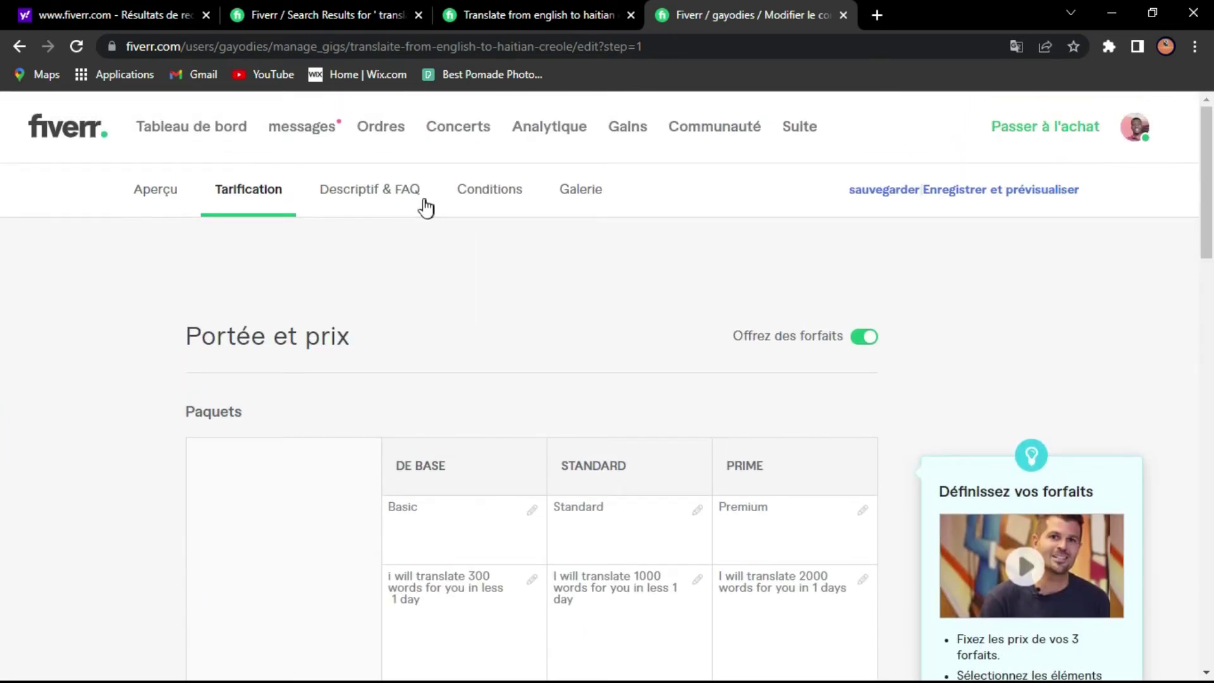
pyautogui.click(374, 193)
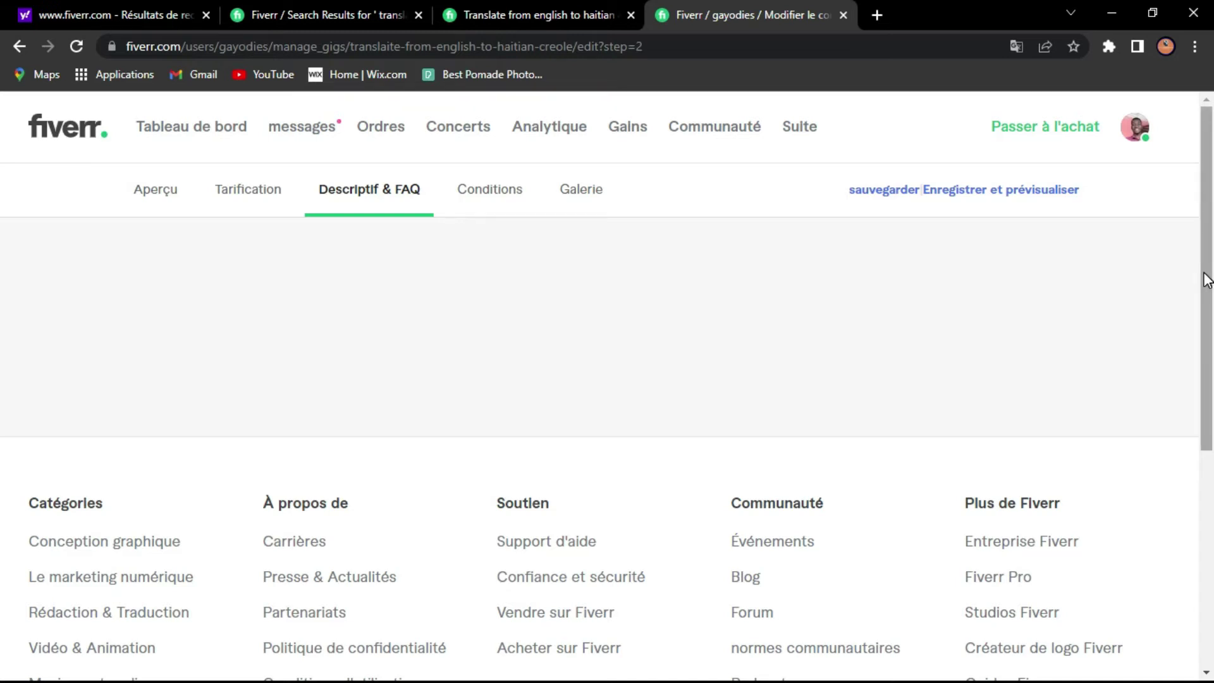
pyautogui.scroll(-4, 3, 354)
pyautogui.scroll(-3, 3, 414)
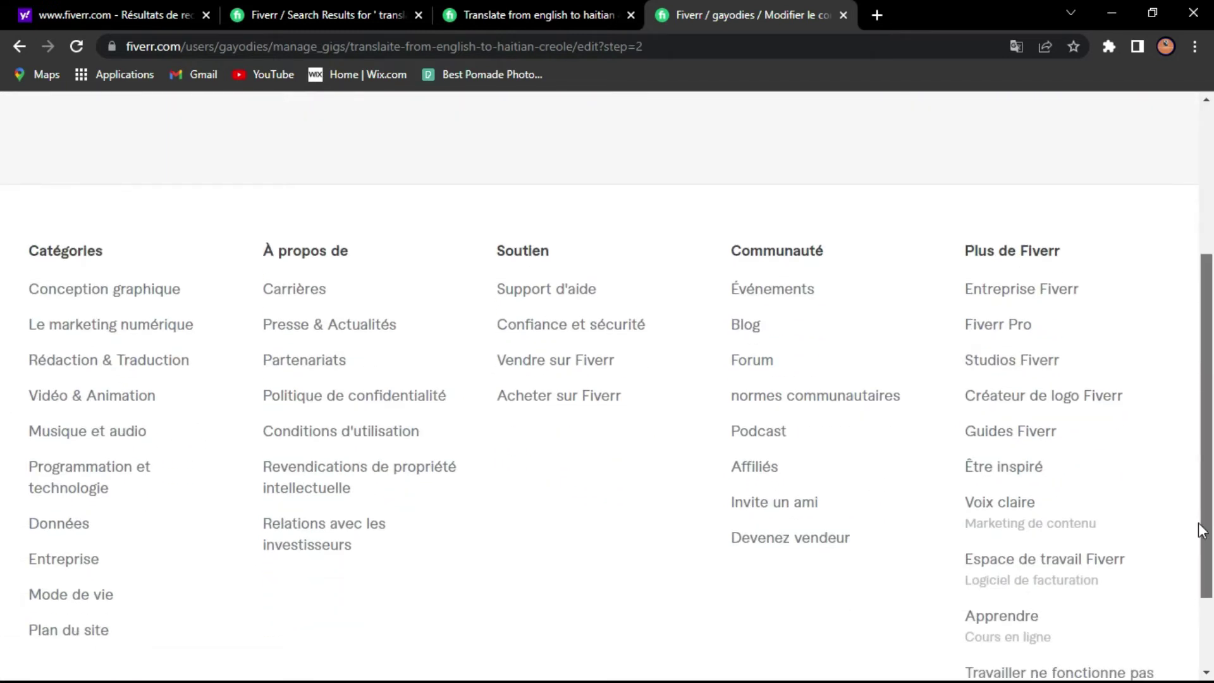
pyautogui.scroll(5, 2, 600)
pyautogui.scroll(1, 2, 201)
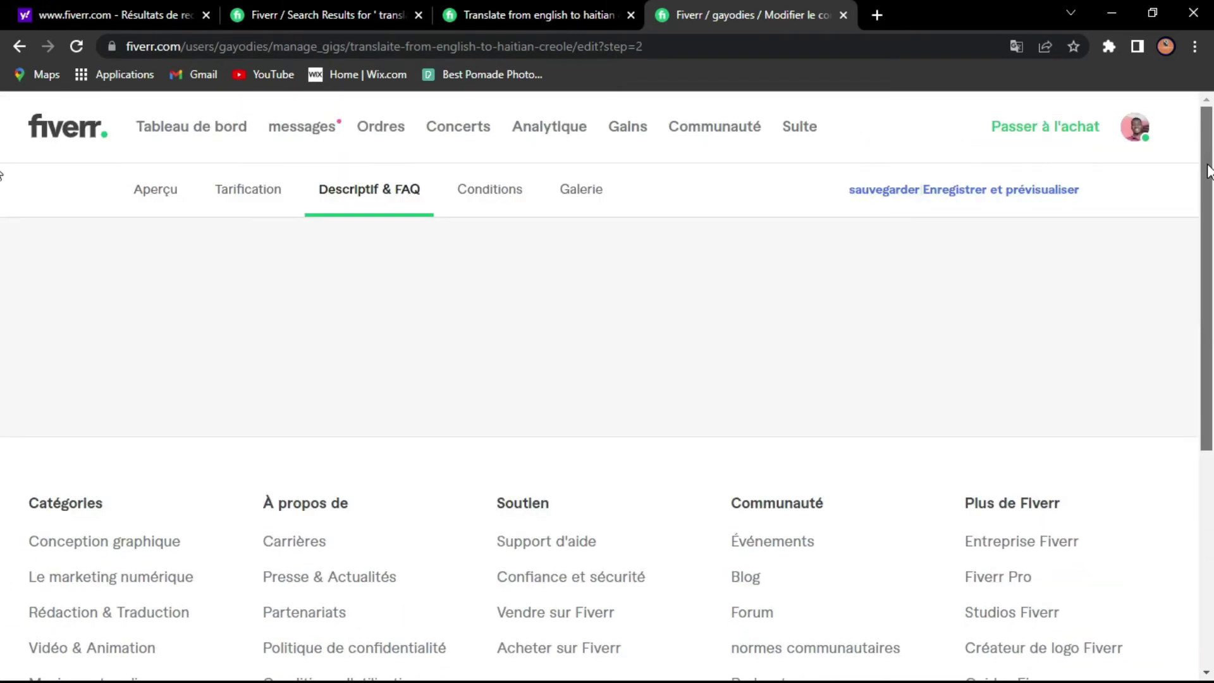
pyautogui.click(265, 201)
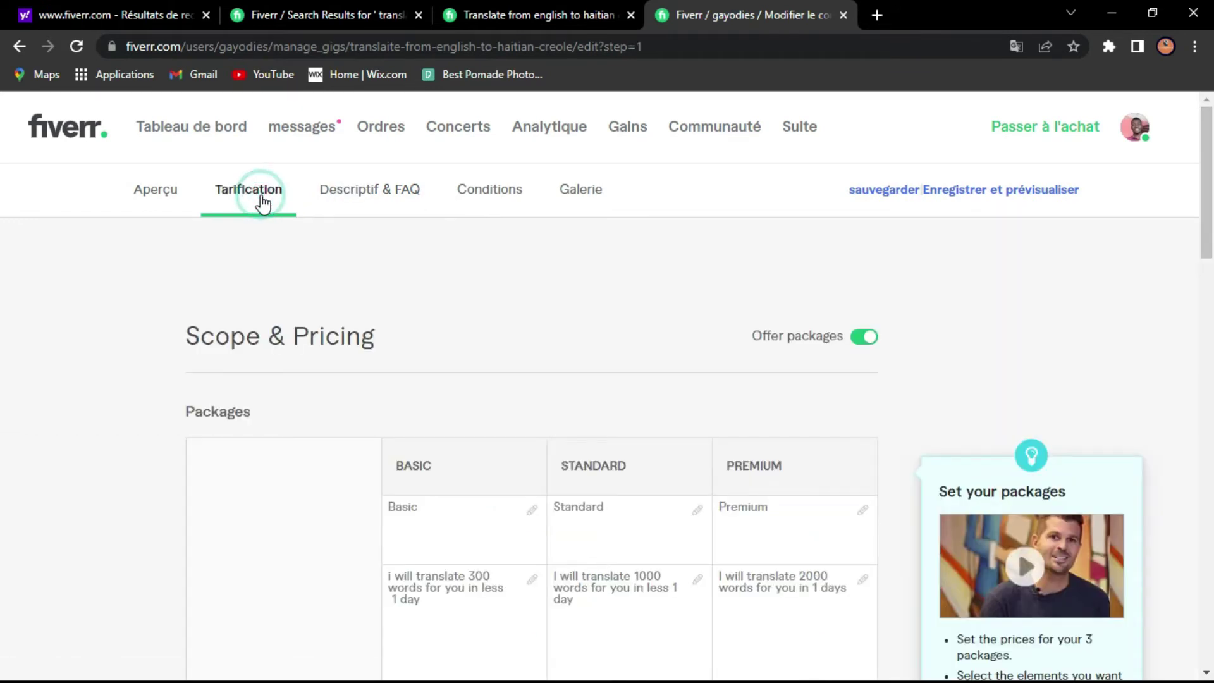
pyautogui.click(364, 201)
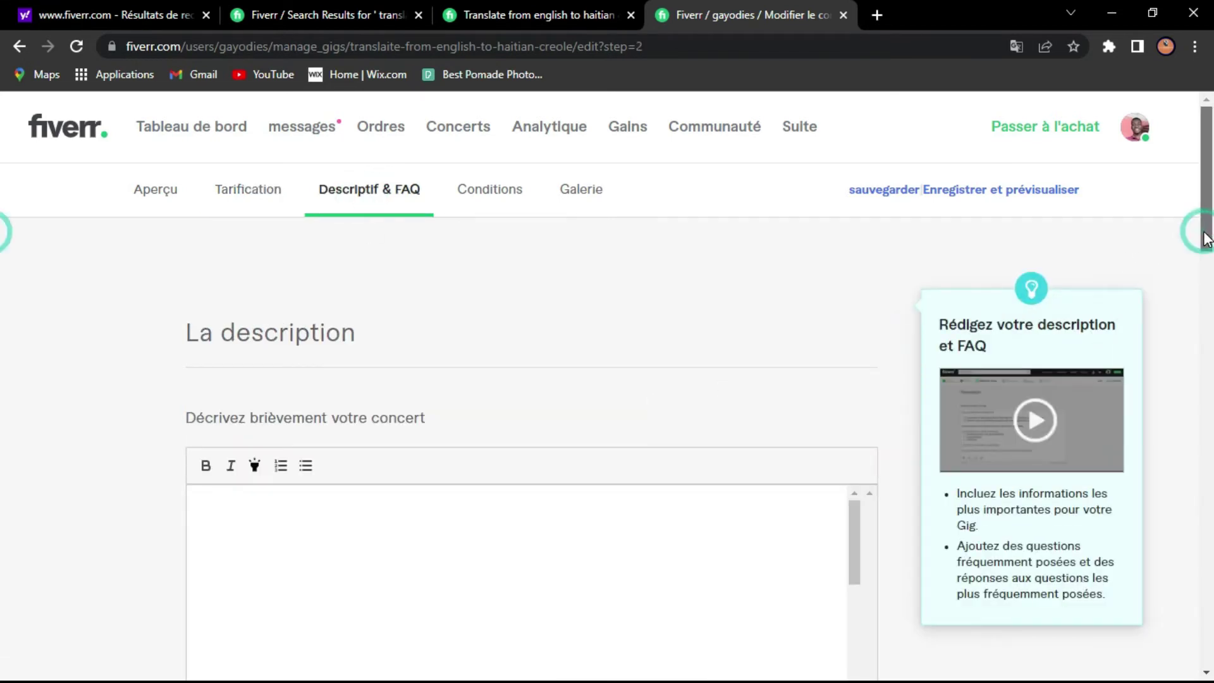
# Examine the gig's description editor and the milestone workflow section beneath it.
pyautogui.scroll(-4, 3, 303)
pyautogui.scroll(-3, 3, 309)
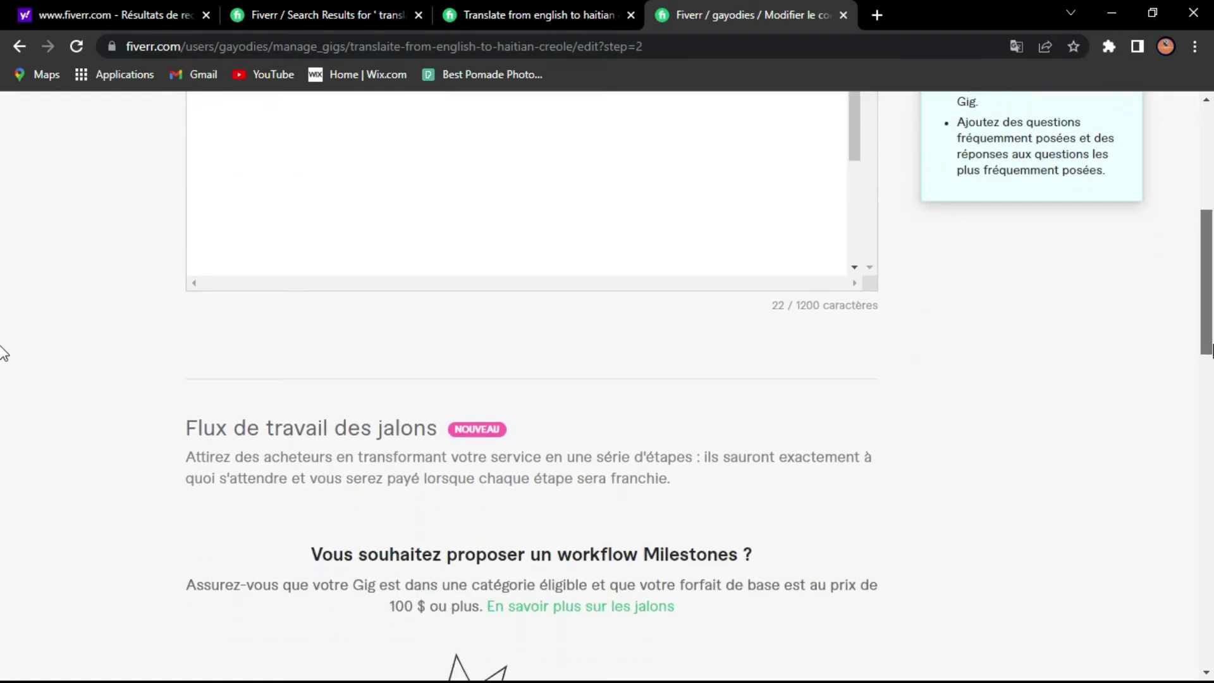
pyautogui.scroll(8, 4, 357)
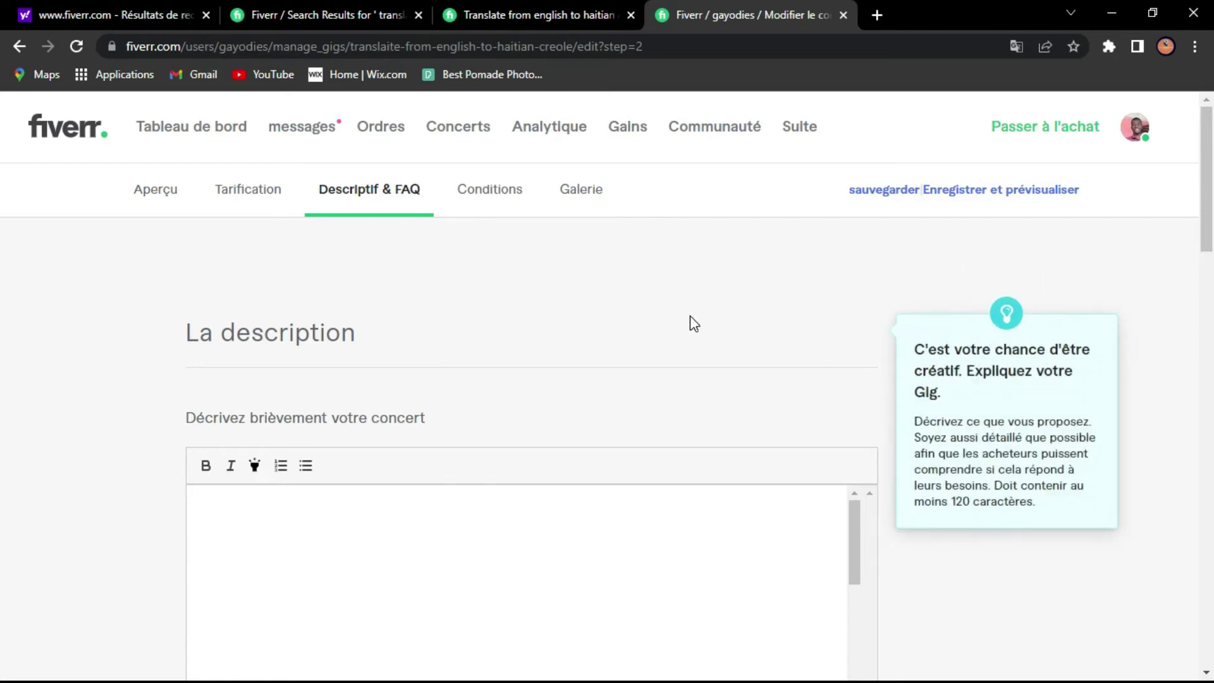
# Open the gig's buyer requirements and examine the free-text and attachment questions asked before an order starts.
pyautogui.click(496, 198)
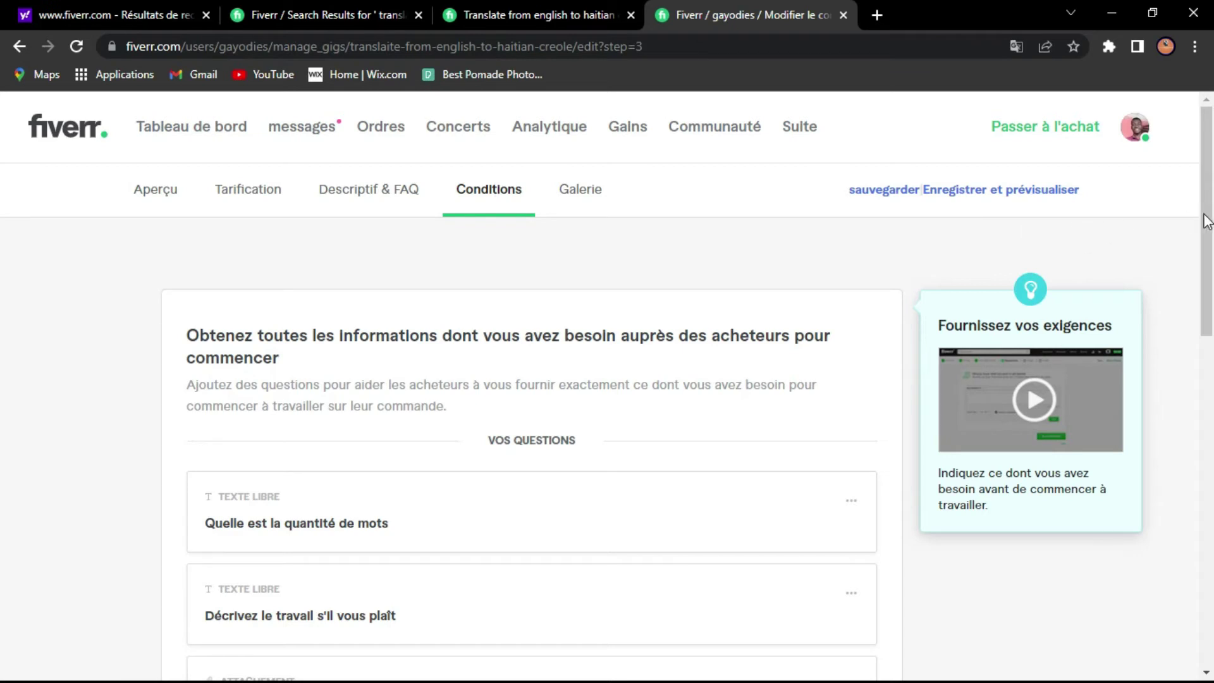
pyautogui.moveTo(1209, 231); pyautogui.dragTo(1211, 332)
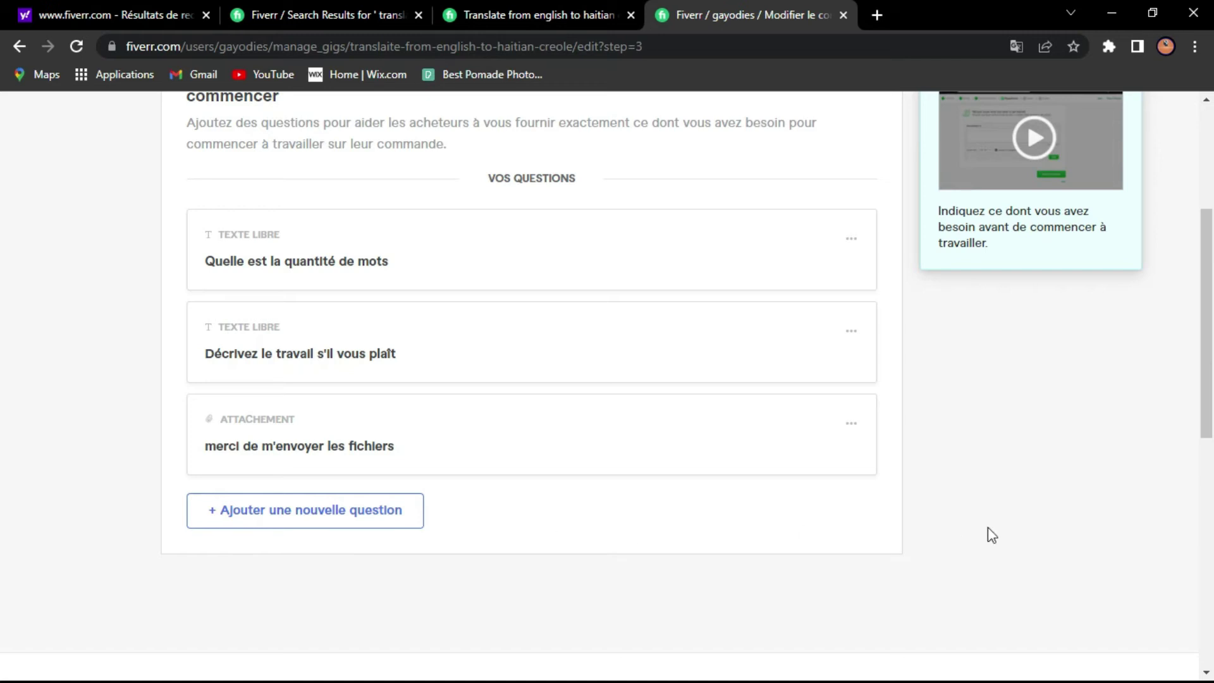
pyautogui.moveTo(1206, 367); pyautogui.dragTo(1184, 244)
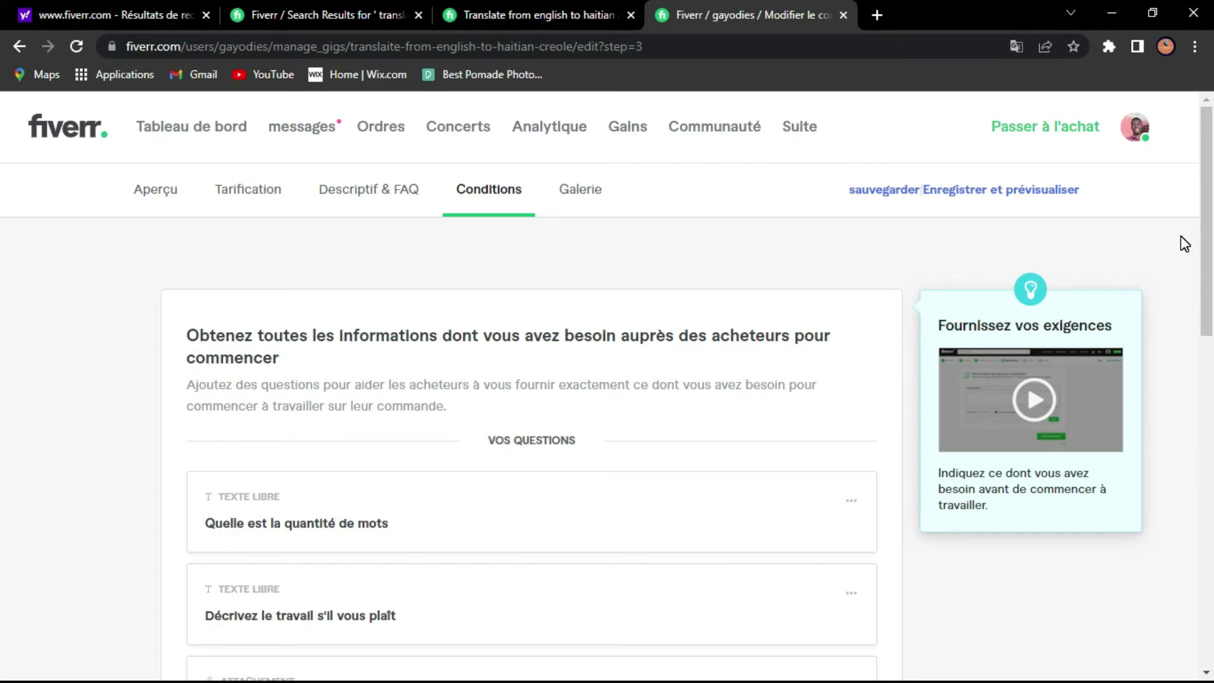
# Open the gig's gallery settings, dismiss the gig image guidelines, and examine the image and video upload sections.
pyautogui.click(580, 191)
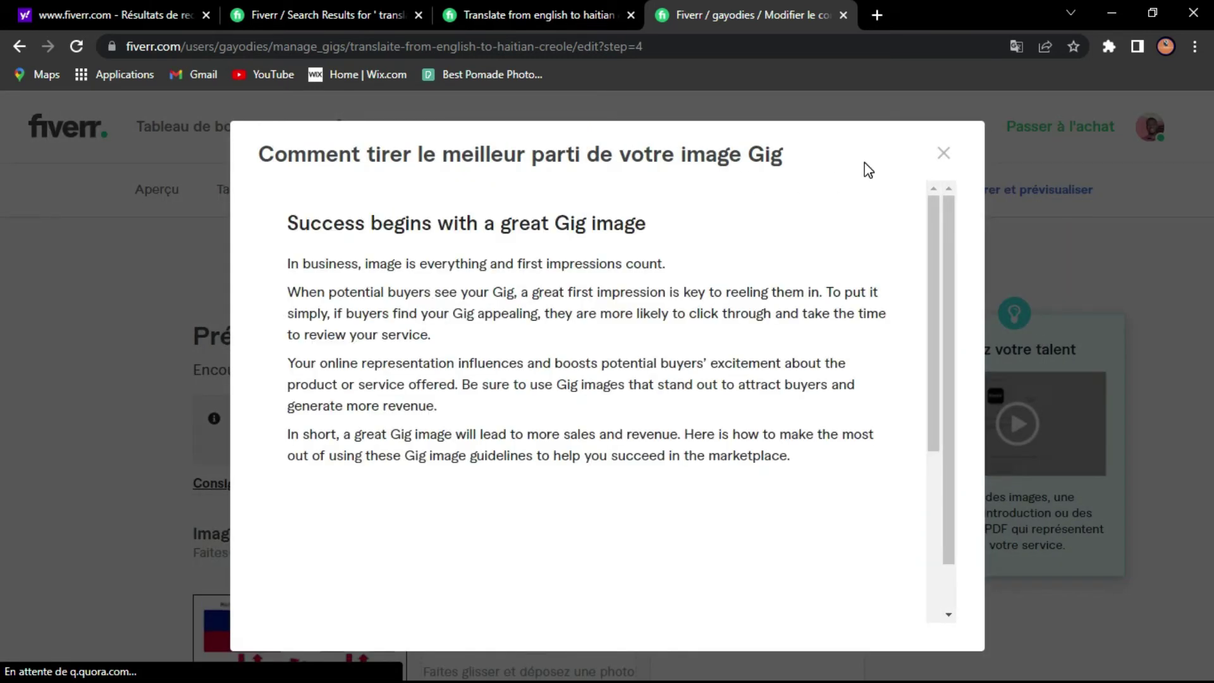
pyautogui.click(943, 155)
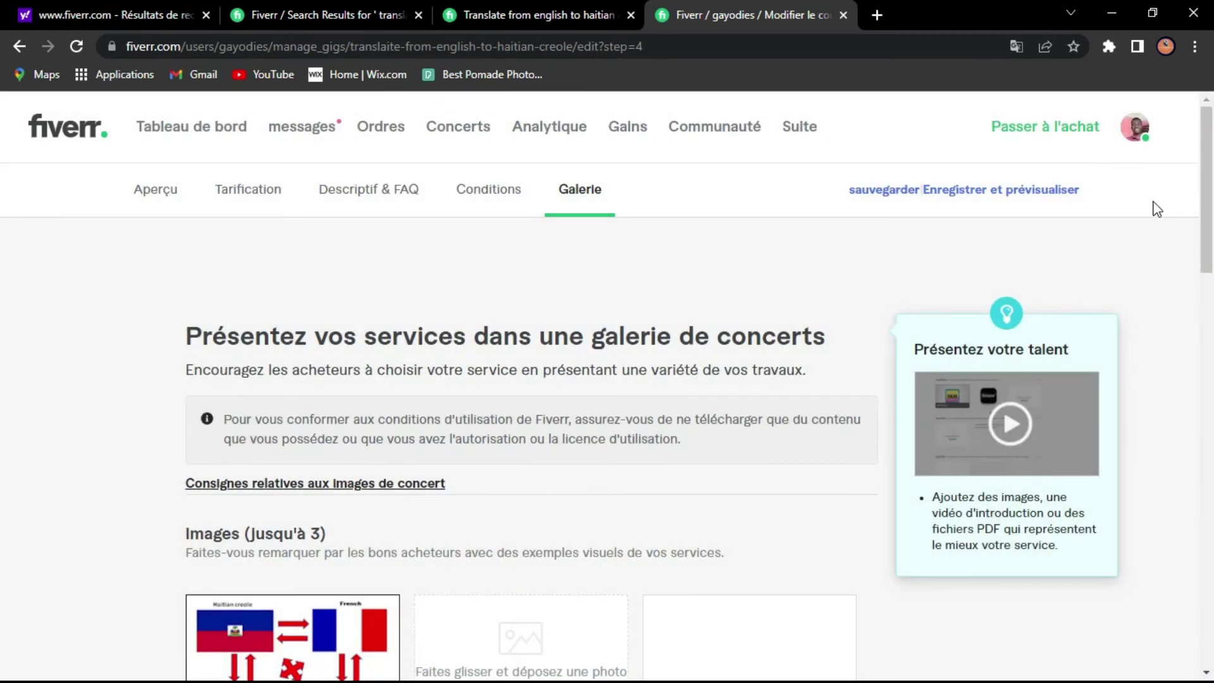
pyautogui.moveTo(1208, 207); pyautogui.dragTo(1210, 291)
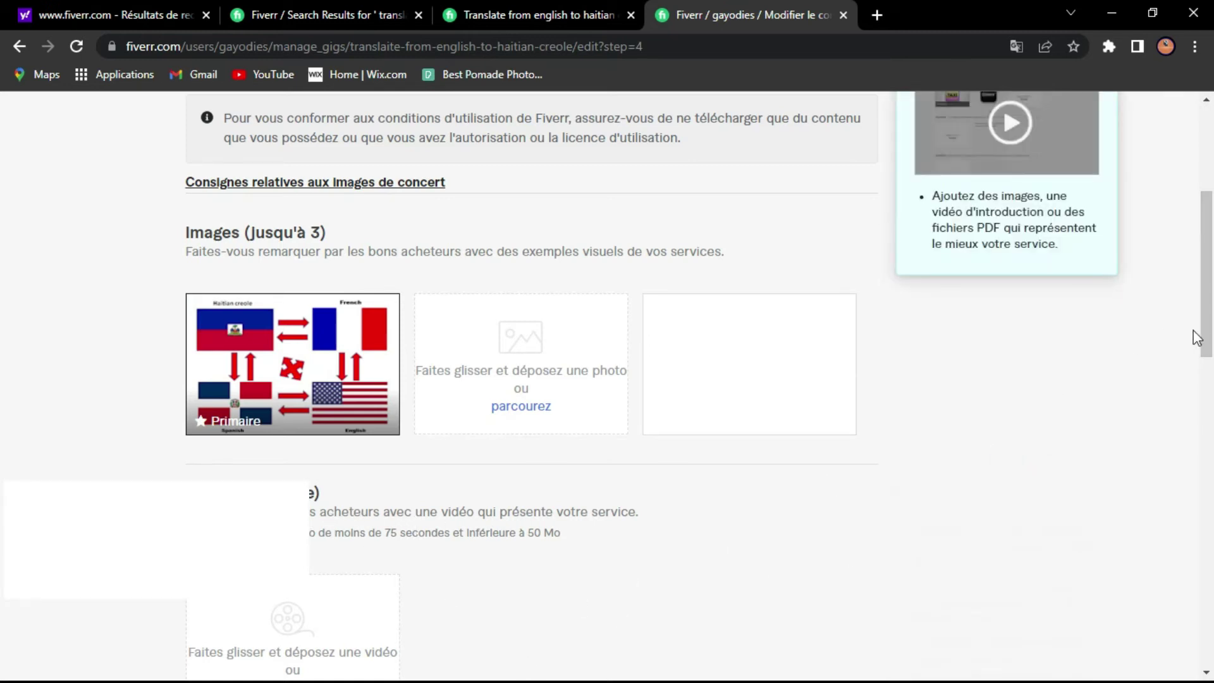
pyautogui.moveTo(1209, 342); pyautogui.dragTo(1211, 168)
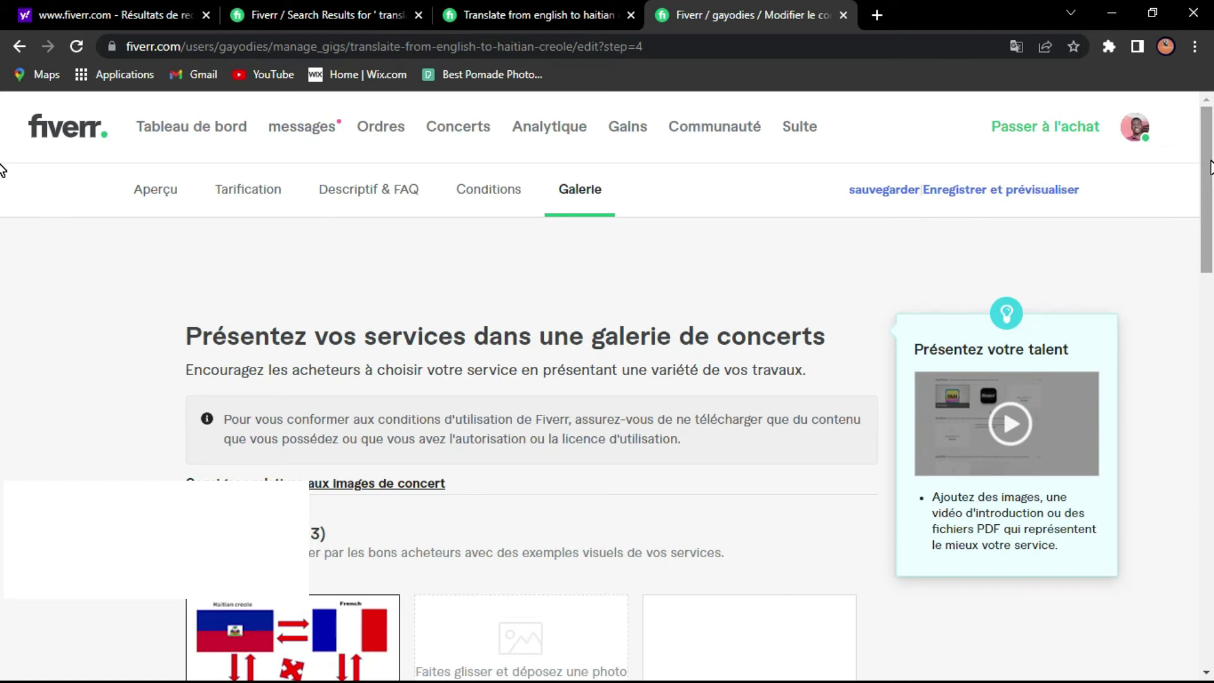
pyautogui.moveTo(1210, 166); pyautogui.dragTo(1185, 171)
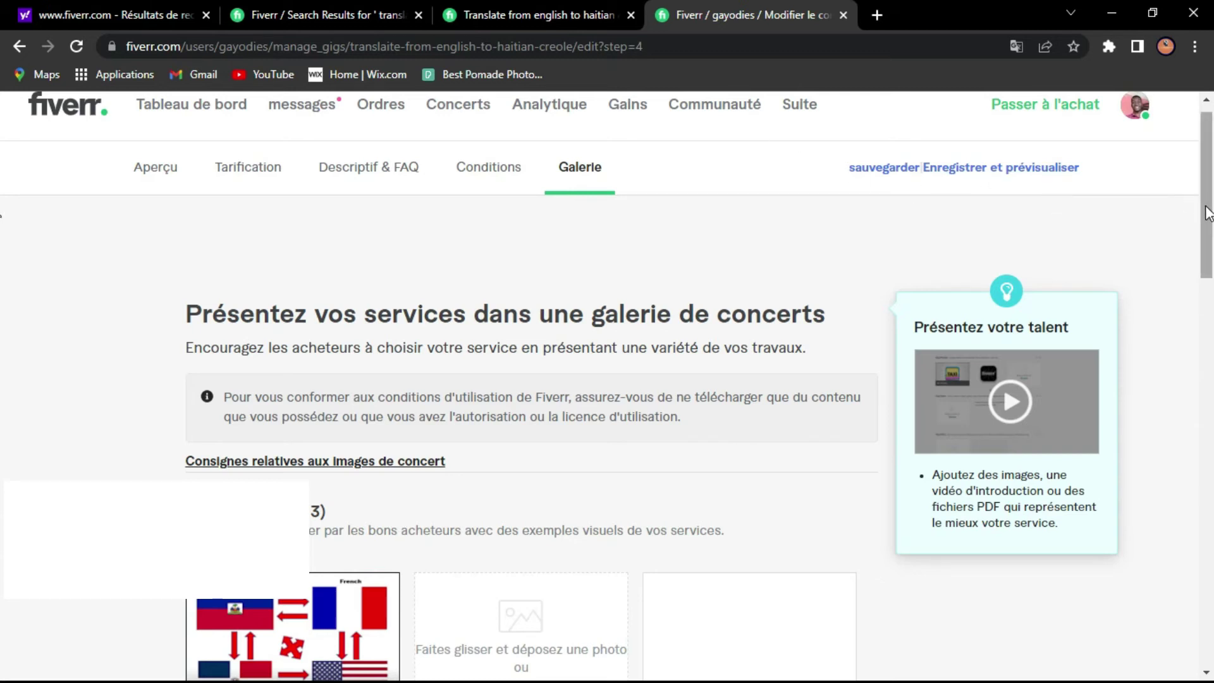
pyautogui.scroll(1, 1205, 202)
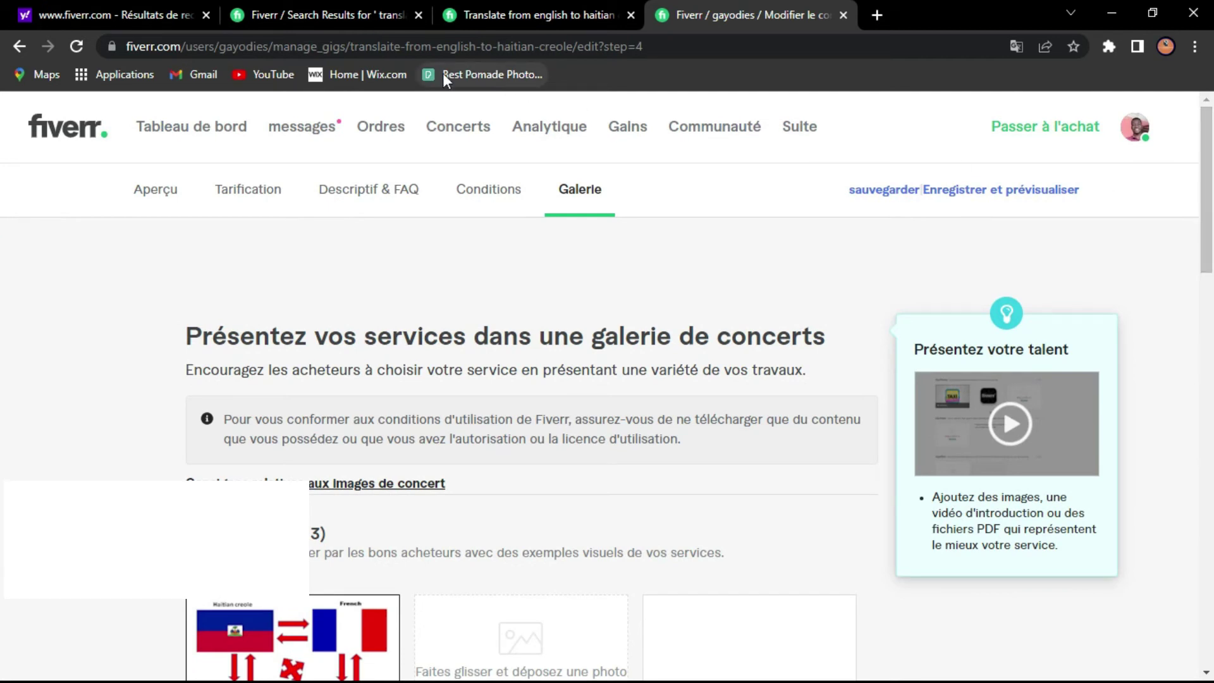
# Open the seller dashboard and view the explanation of the inbox response time metric.
pyautogui.click(226, 134)
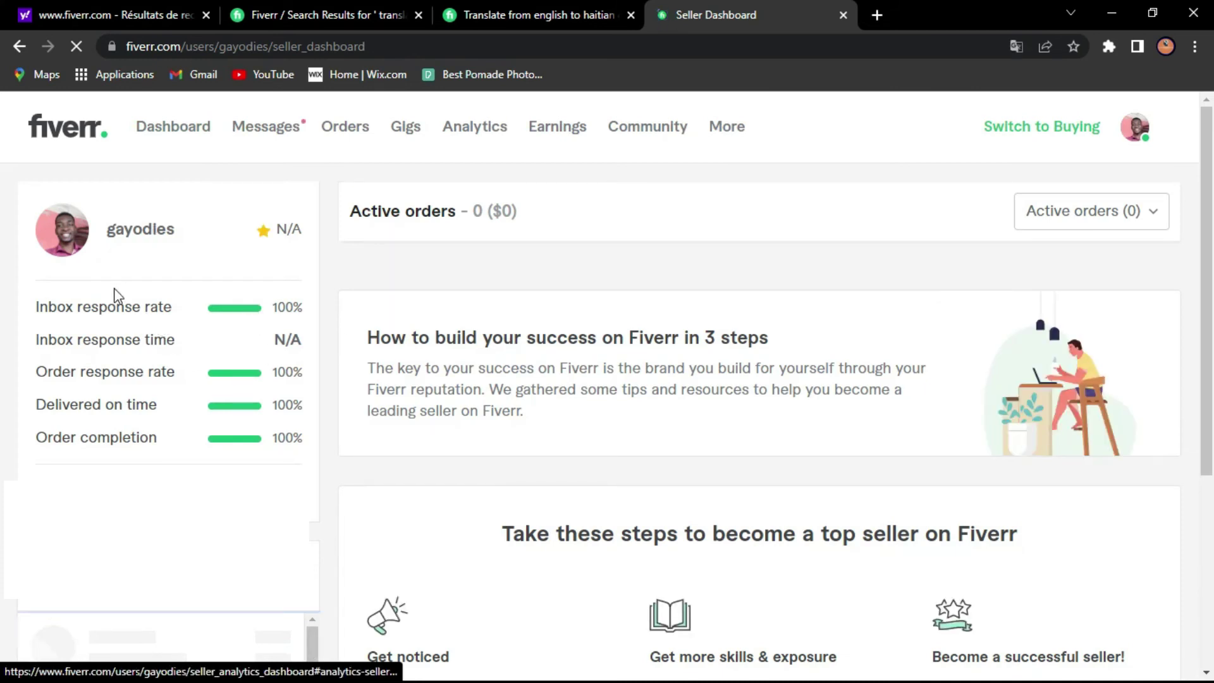
pyautogui.moveTo(124, 342)
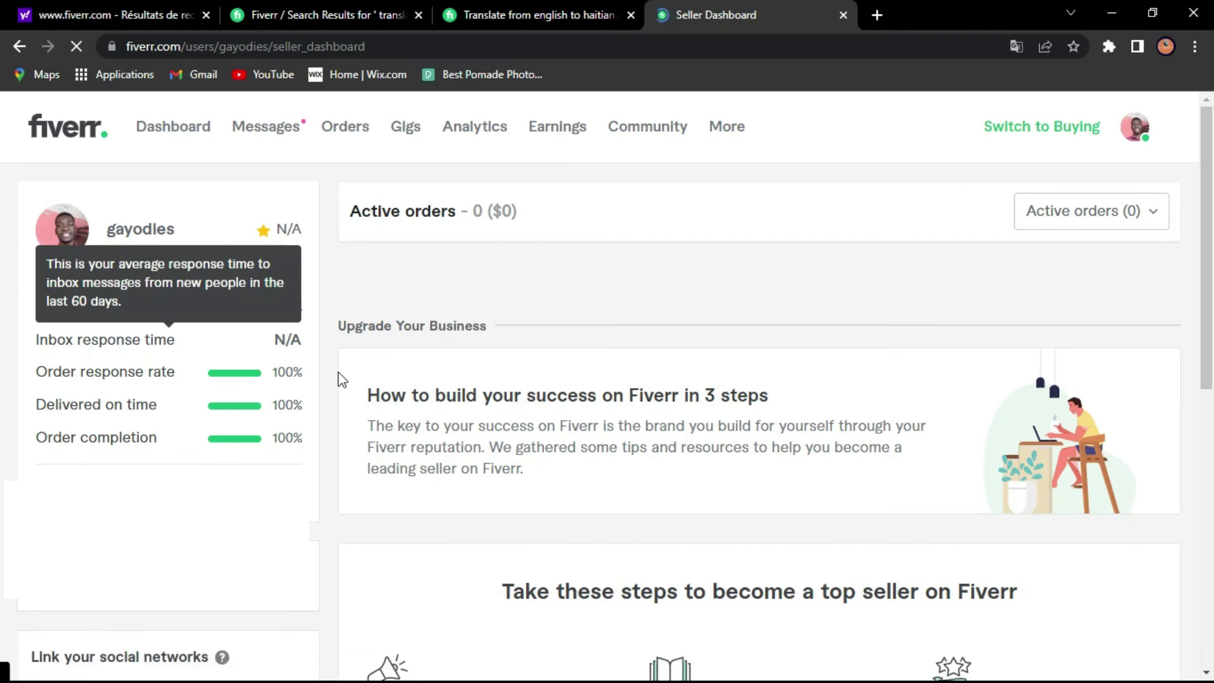